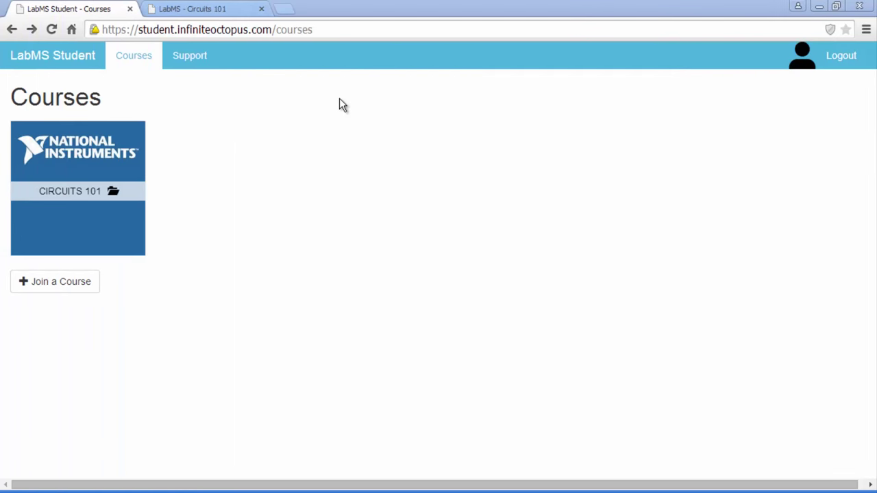
Open the Ohm's Law lab in the Circuits 101 course and preview its first numbered step
click(368, 199)
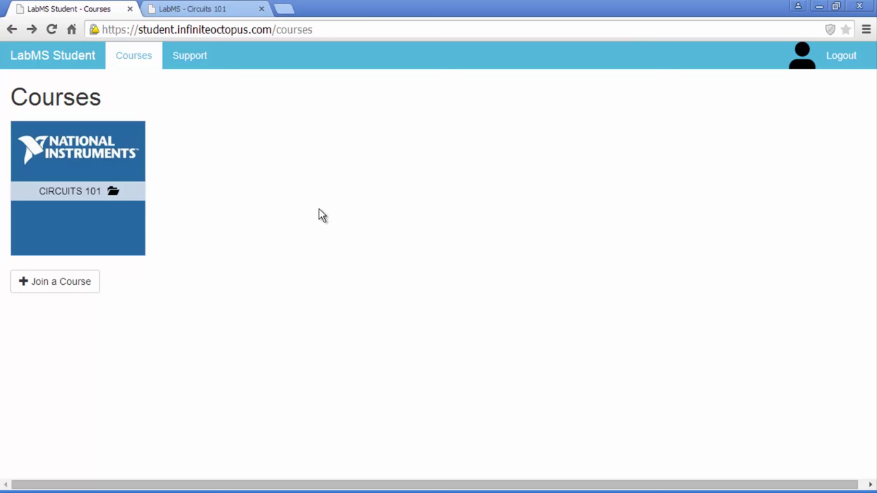
click(79, 191)
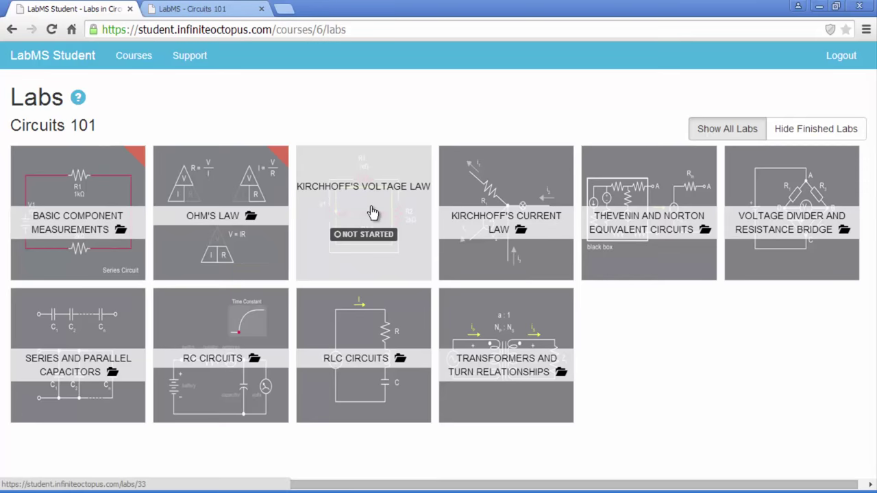
click(208, 189)
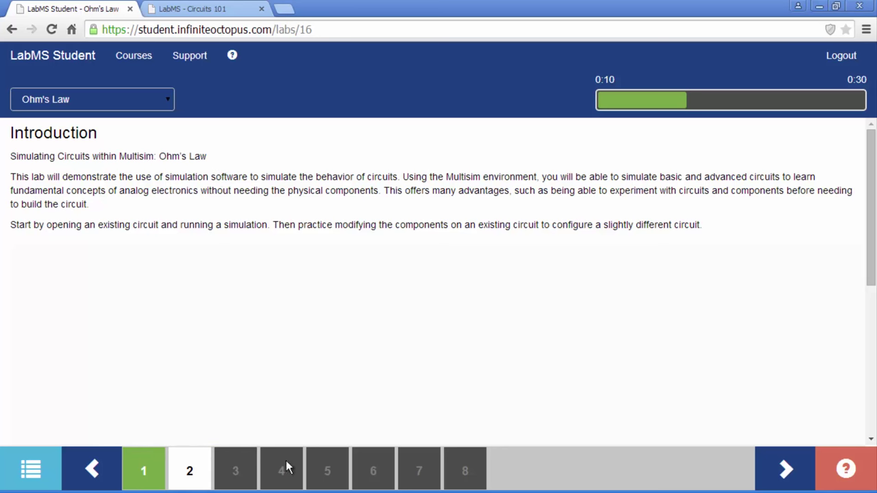
mouse_move(483, 468)
mouse_move(144, 476)
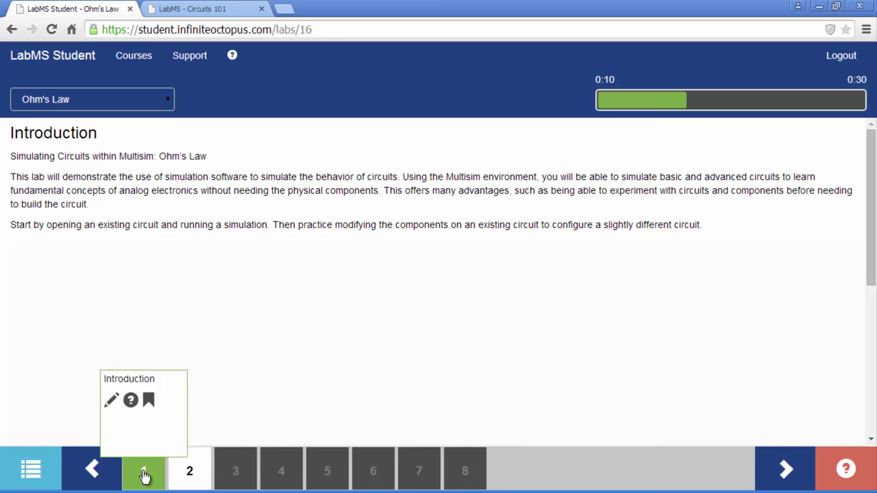
mouse_move(288, 472)
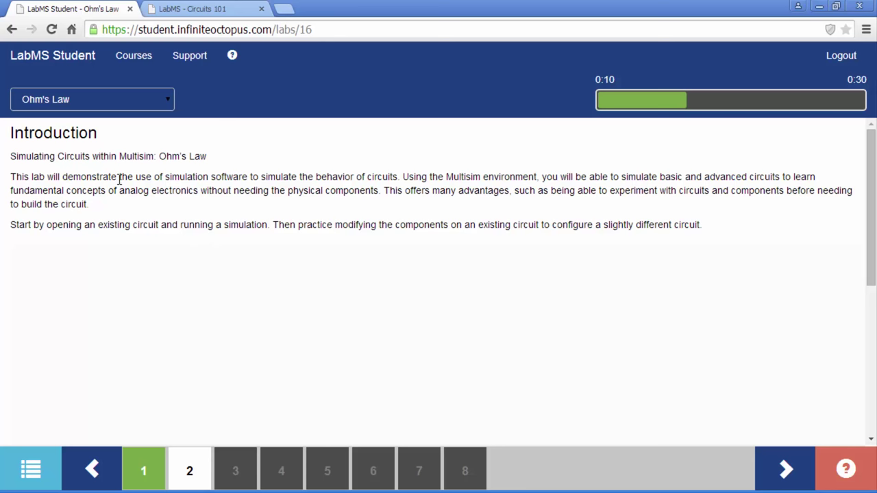
Play a few seconds of the introduction video in the Ohm's Law lab, pause it and return to the introduction text
scroll(121, 182, down, 3)
scroll(122, 184, down, 3)
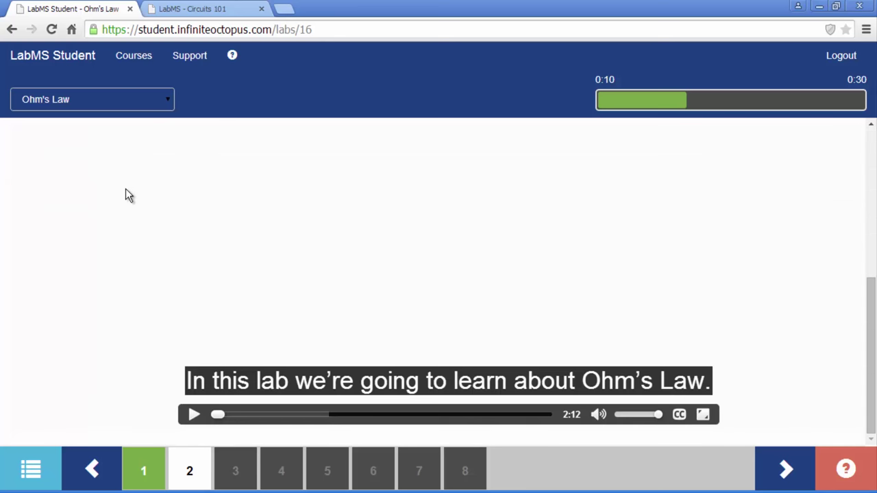
click(193, 416)
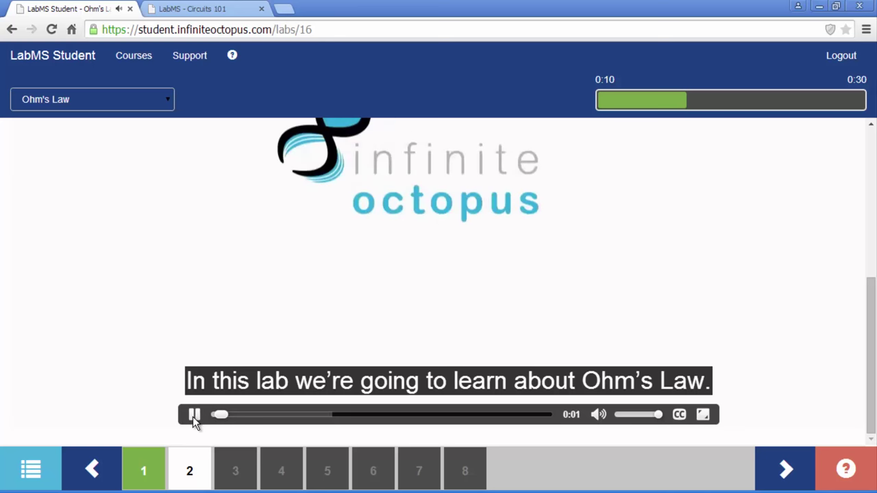
click(193, 415)
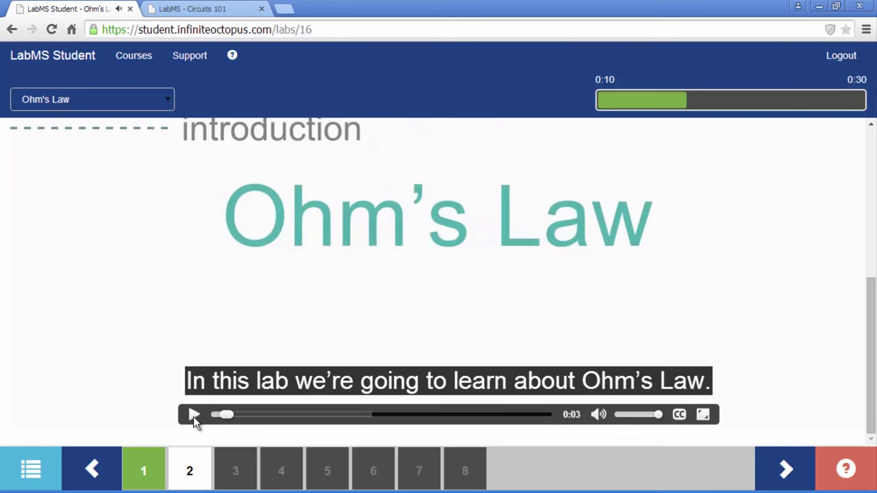
scroll(110, 302, up, 5)
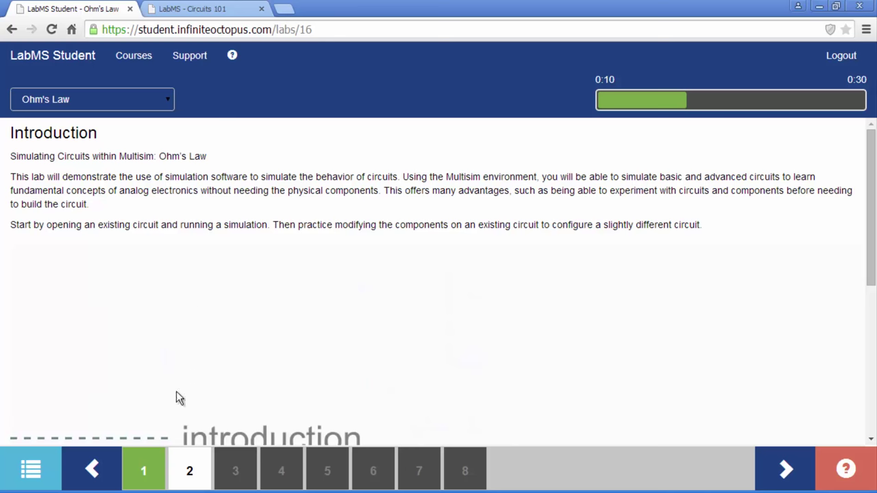
Advance through the Objectives step to step 3, "Demonstrate knowledge of Ohm's Law", and bring its calculation table into view
click(190, 480)
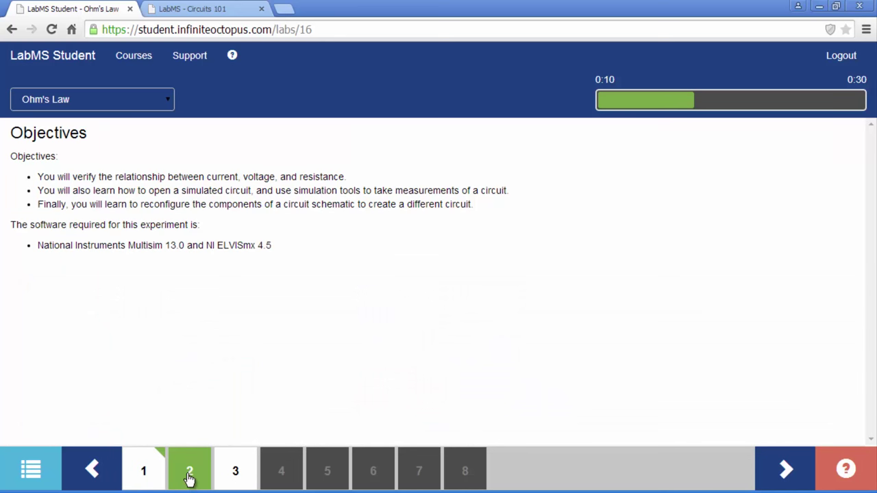
click(238, 472)
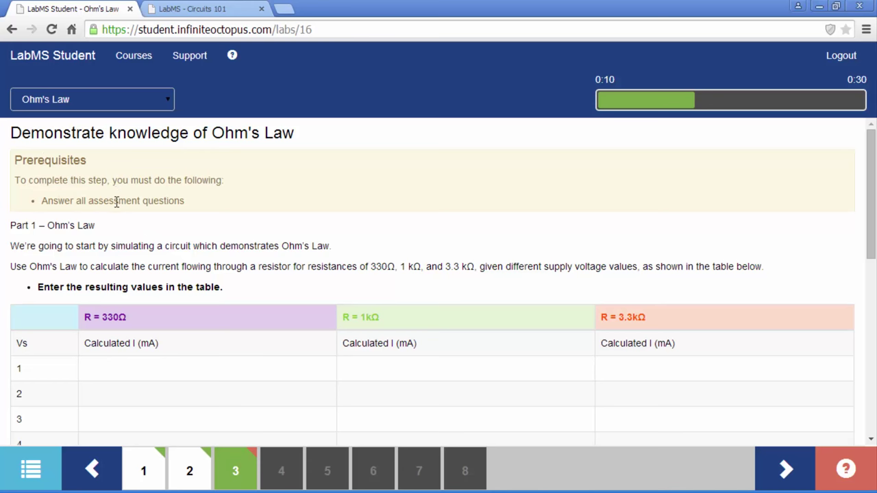
scroll(127, 233, down, 1)
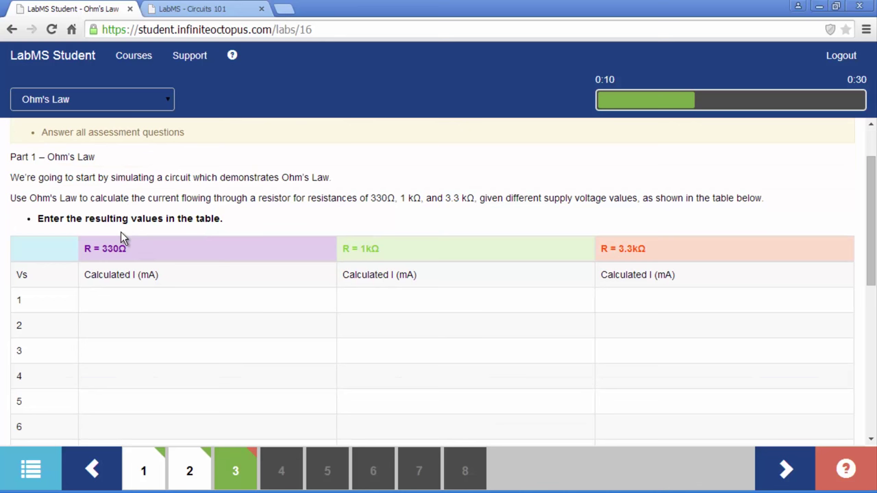
Enter calculated currents of 12, 15 and 20 mA for Vs 1 under 330Ω, 1kΩ and 3.3kΩ, and submit the assessment
click(139, 299)
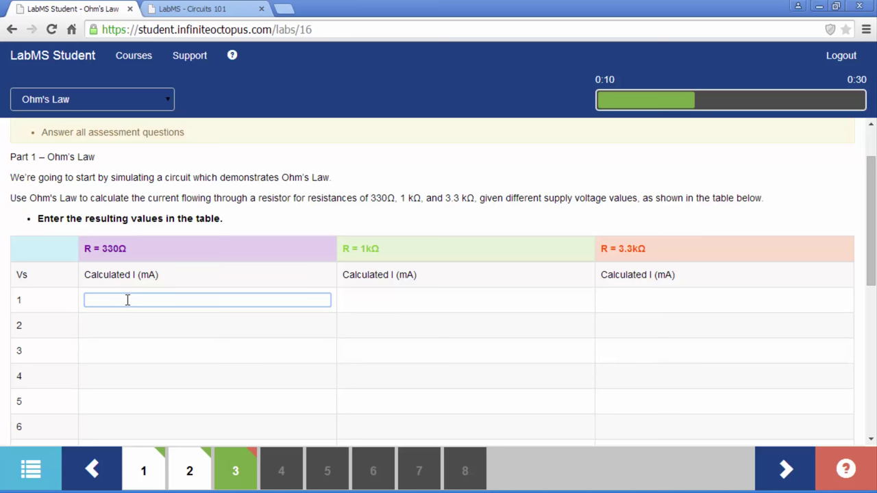
text(12)
click(389, 304)
text(1)
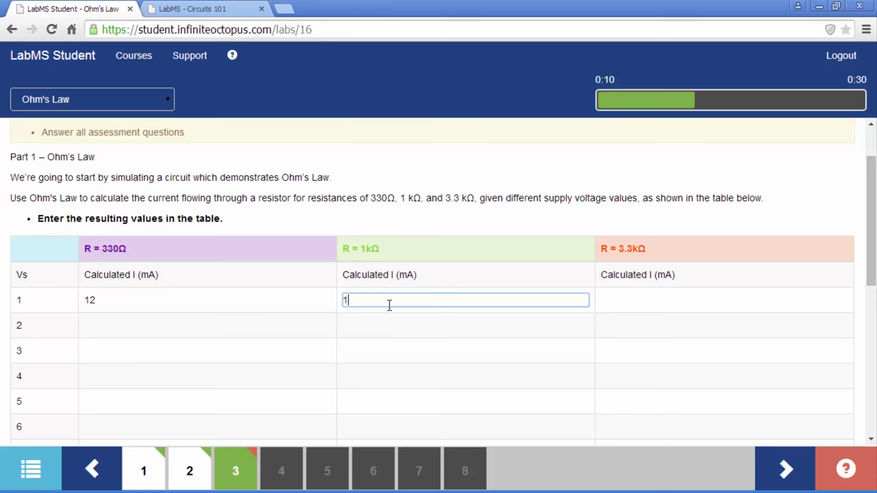
text(5)
click(635, 307)
text(2)
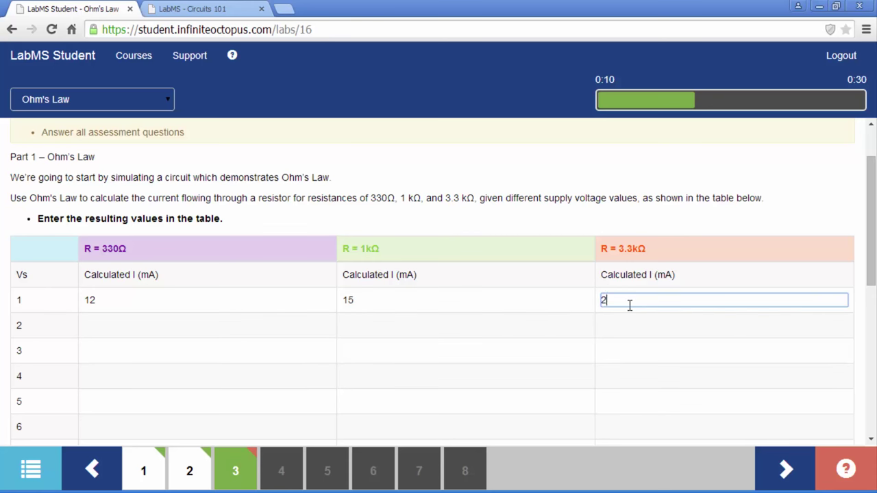
text(0)
scroll(509, 268, down, 5)
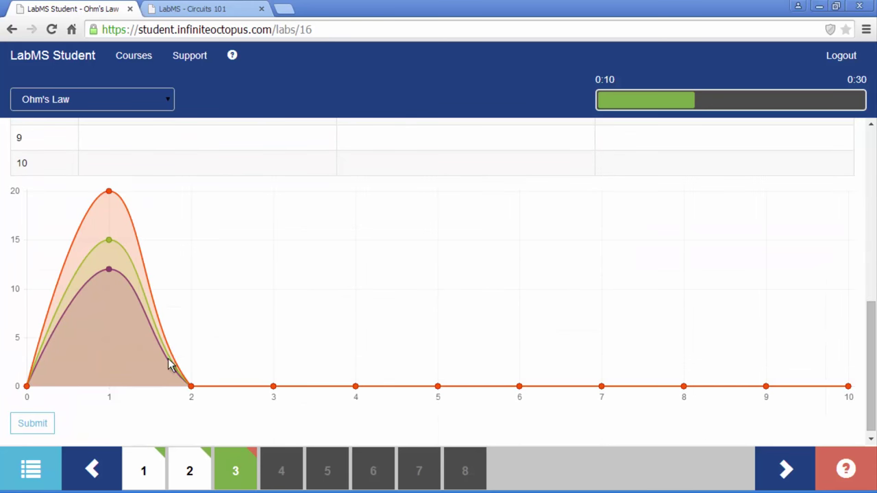
click(33, 423)
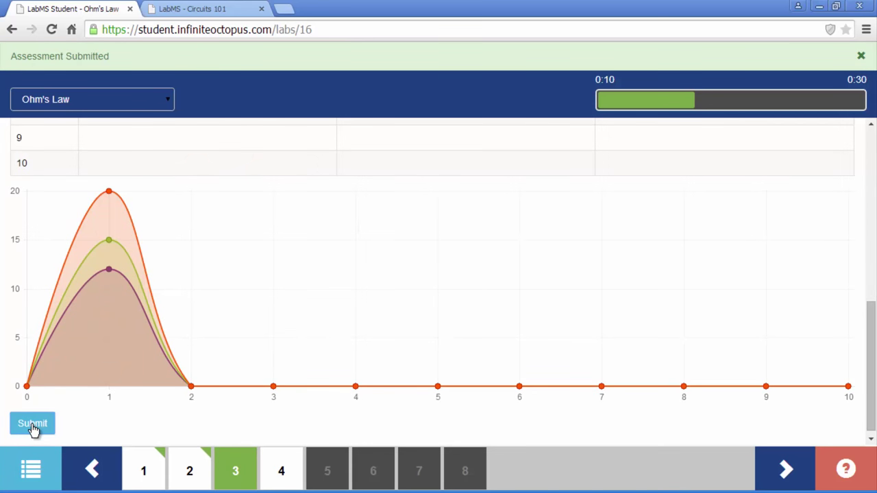
Go to step 4, "Open a Multisim file", and show the help video for opening the circuit file
click(288, 470)
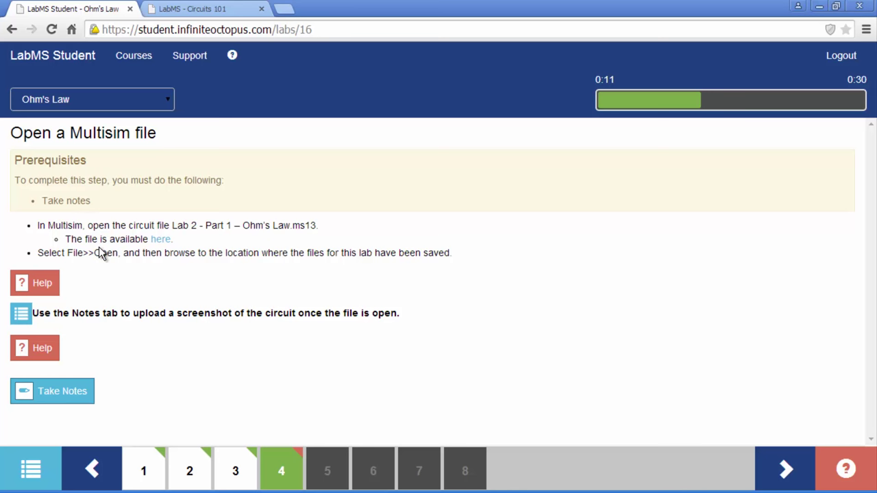
click(46, 293)
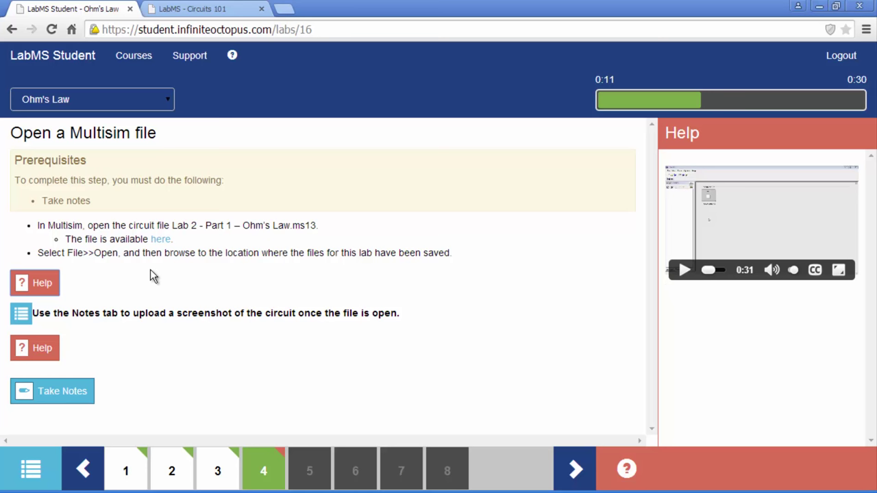
mouse_move(274, 471)
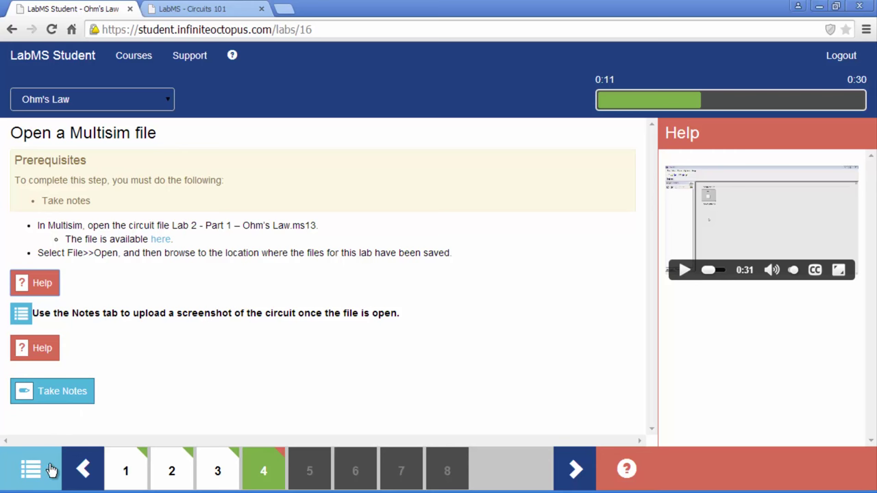
Save a new note reading "Some observations." for the "Open a Multisim file" step
click(53, 391)
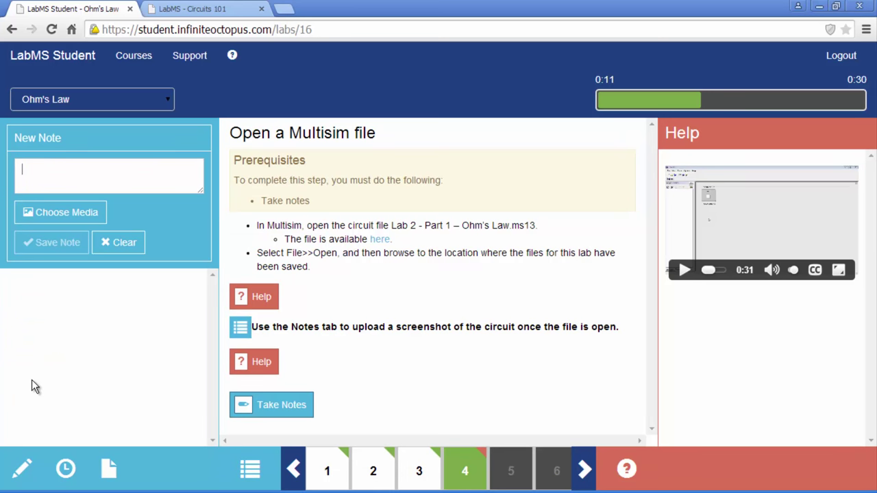
text(Some observation)
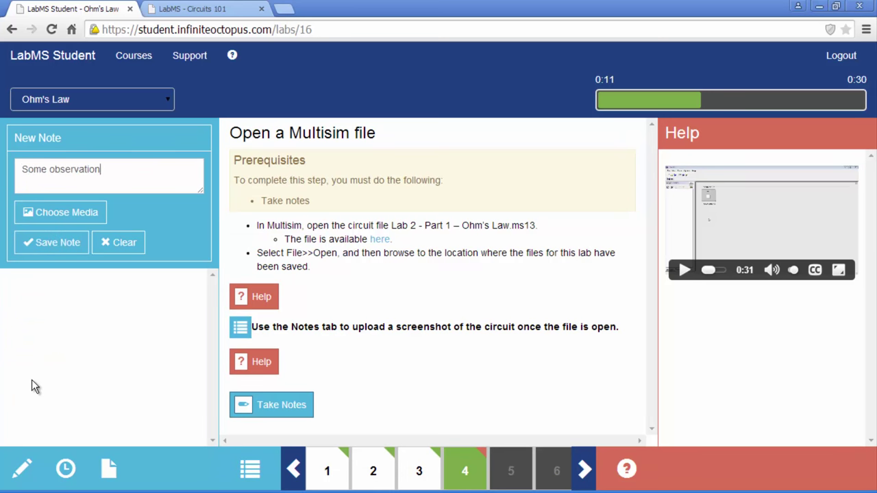
text(s .)
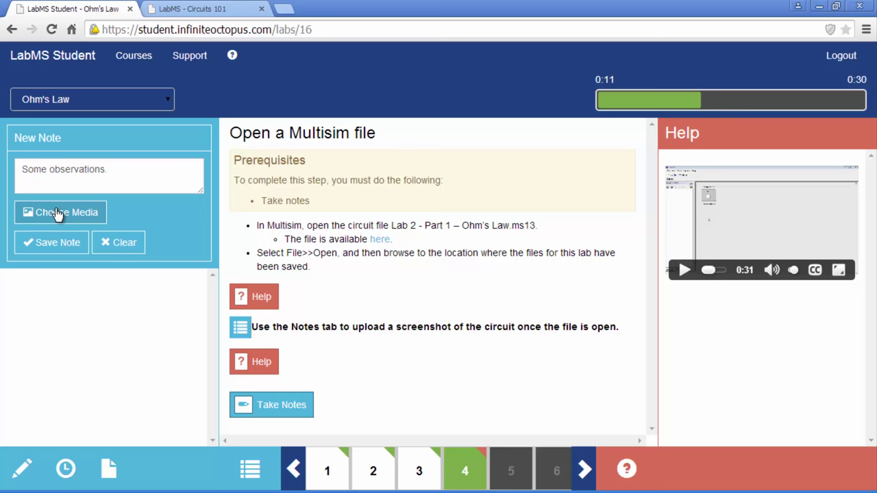
click(61, 246)
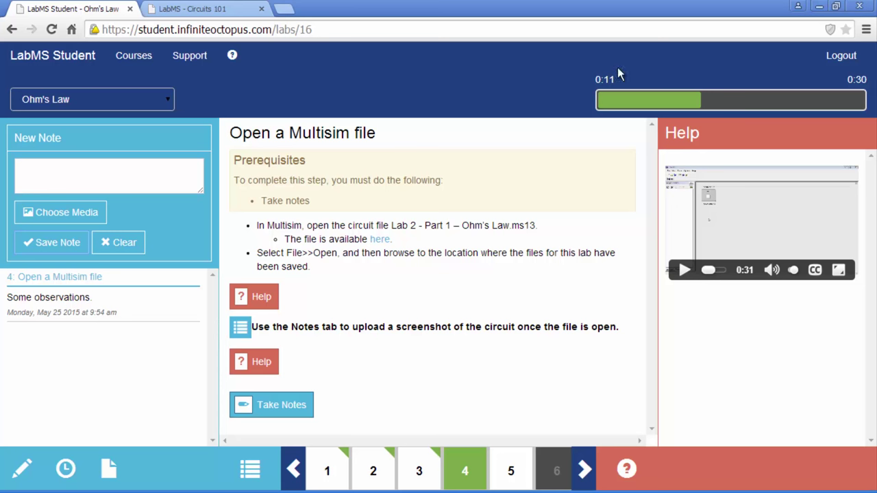
Dismiss the help and notes for the step, and open the Ohm's Law lab report
click(625, 467)
click(251, 473)
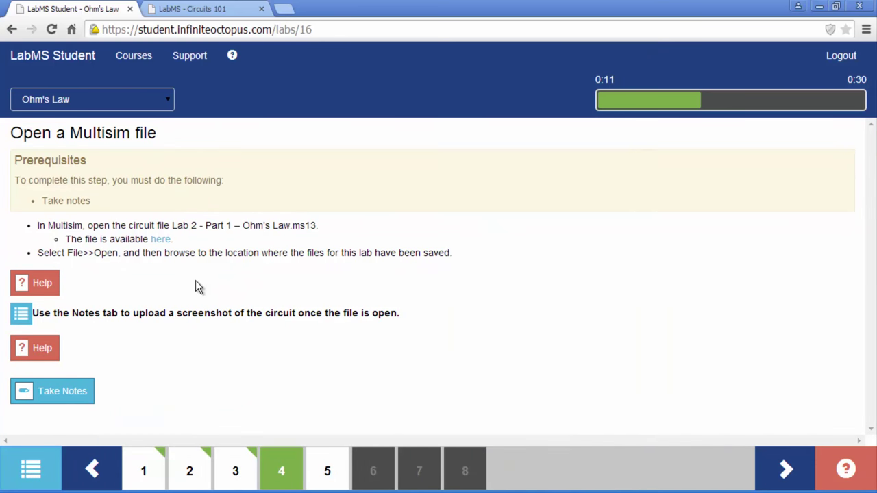
click(43, 480)
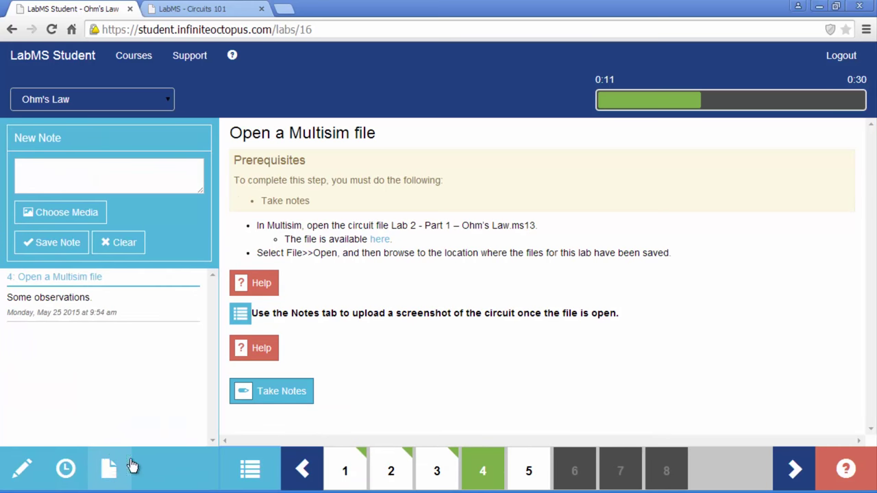
click(107, 468)
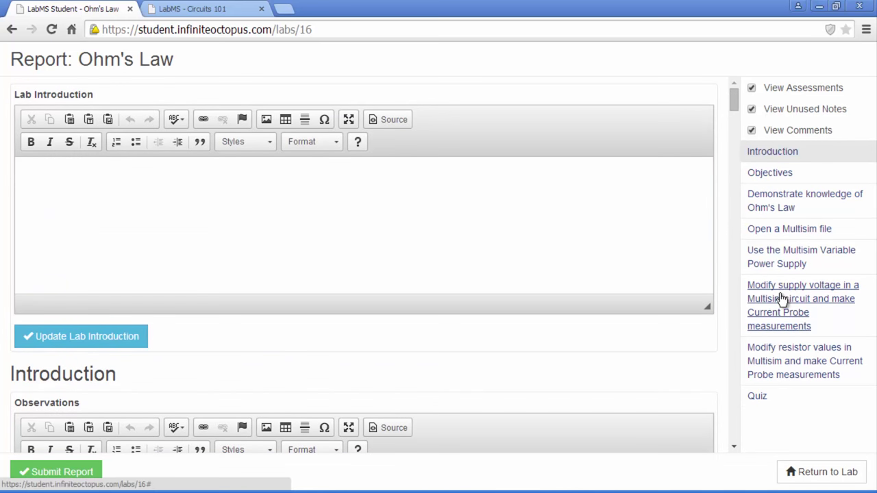
Look through the report's supply voltage modification, Multisim file observations and Quiz sections
click(782, 299)
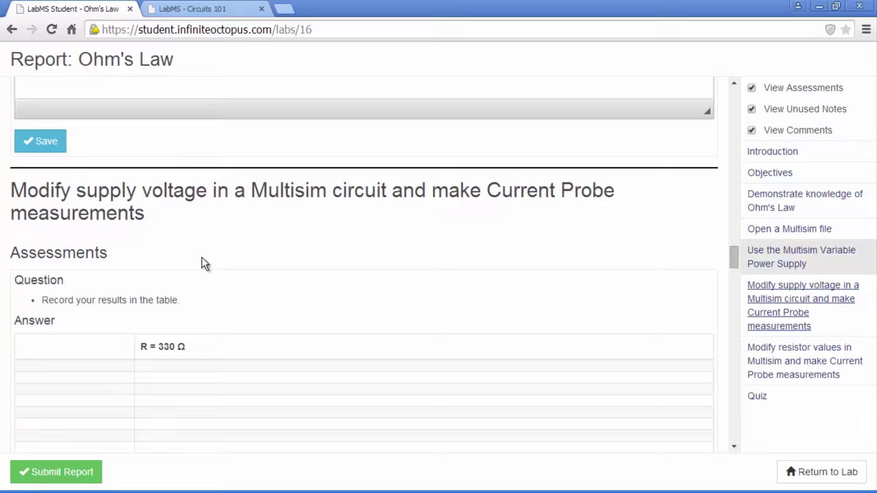
scroll(184, 196, up, 10)
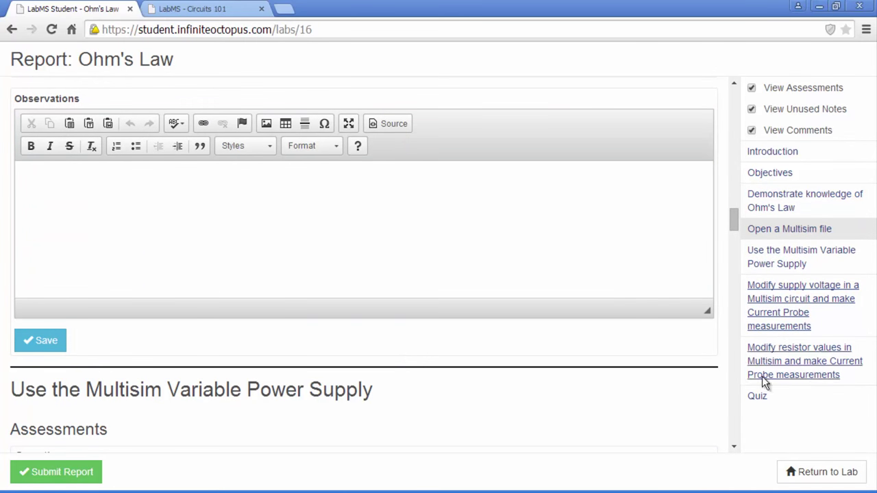
click(758, 397)
scroll(346, 317, down, 10)
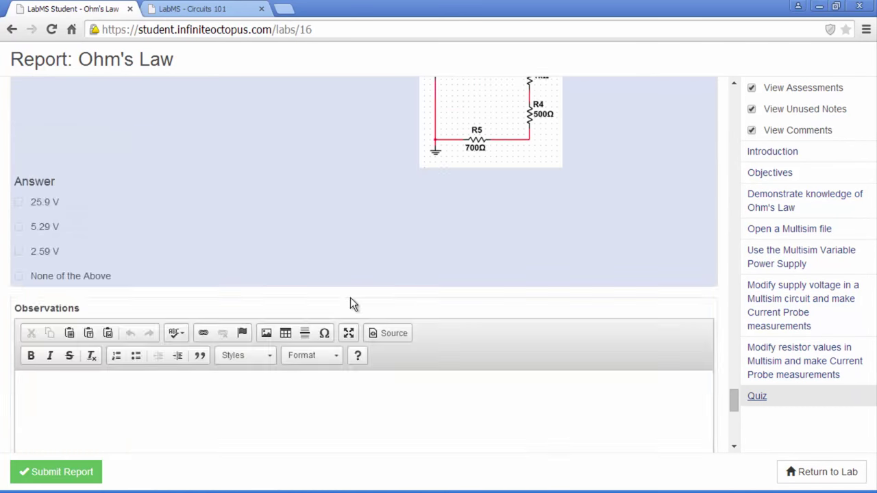
scroll(350, 298, down, 5)
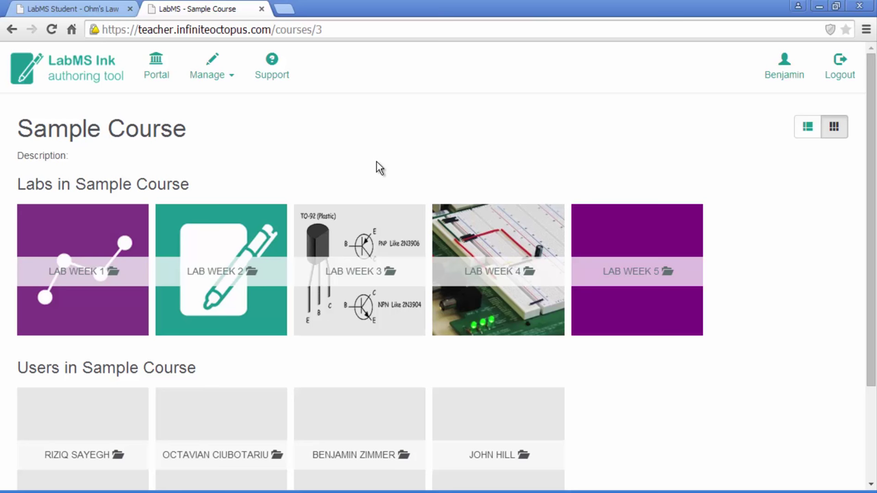
Add a new lab named "Demo Import Lab" with the description "Very interesting Description" to Sample Course
scroll(377, 119, down, 3)
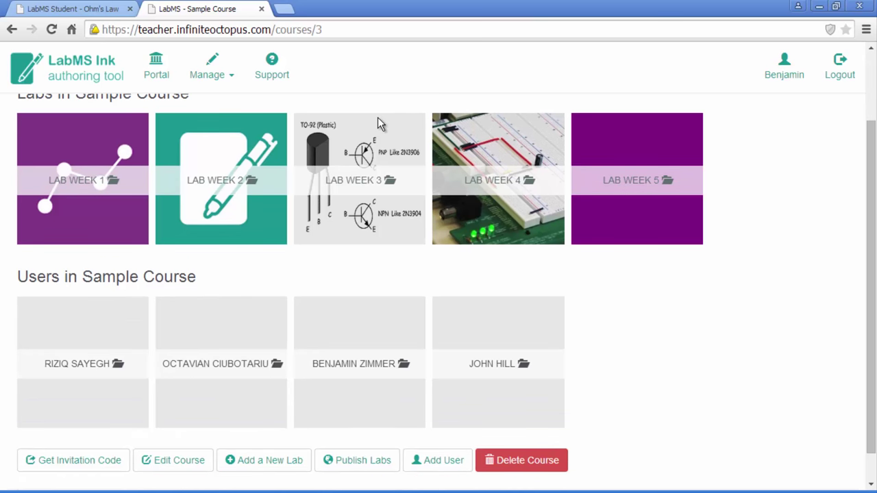
click(257, 474)
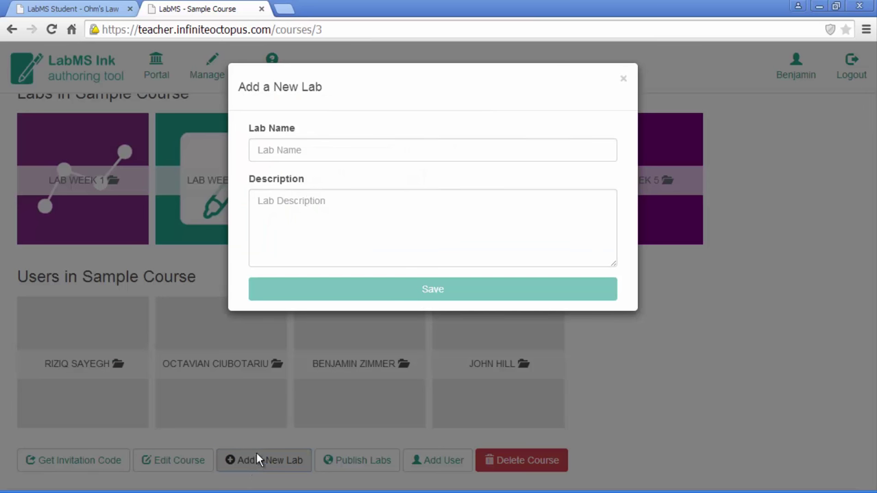
click(325, 143)
text(De)
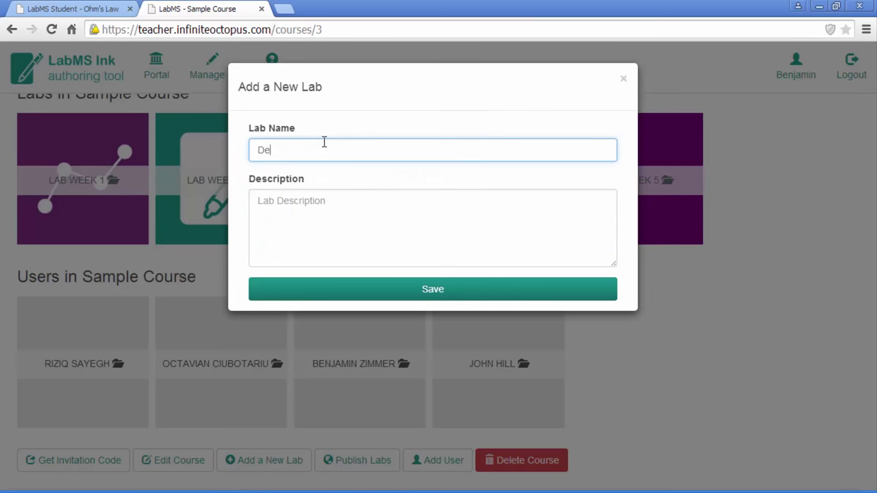
text(mo Import Lab)
key(Tab)
text(Very int)
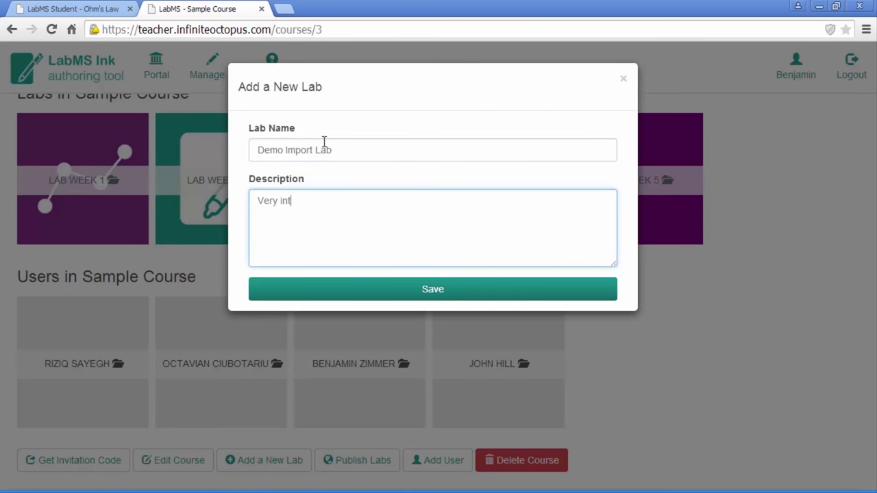
text(eresting Description)
click(343, 286)
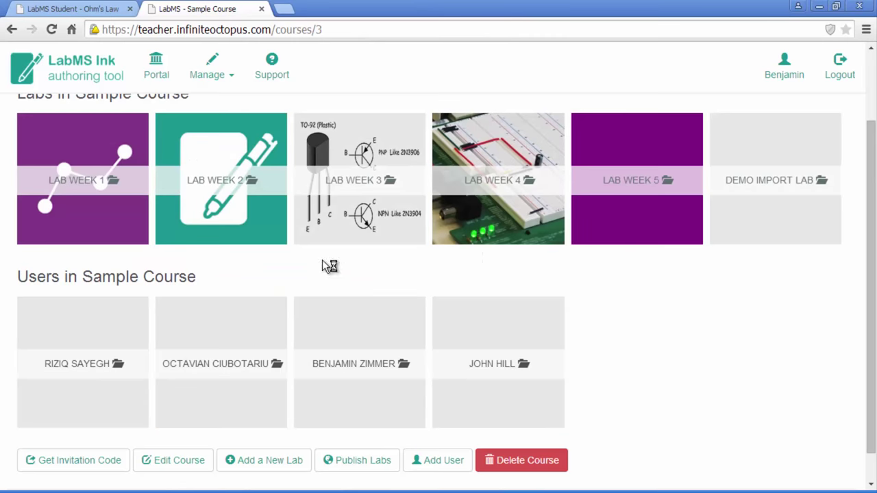
Open Demo Import Lab and import the document "08 Transistor Voltage Amplifier.docx" into it
mouse_move(748, 181)
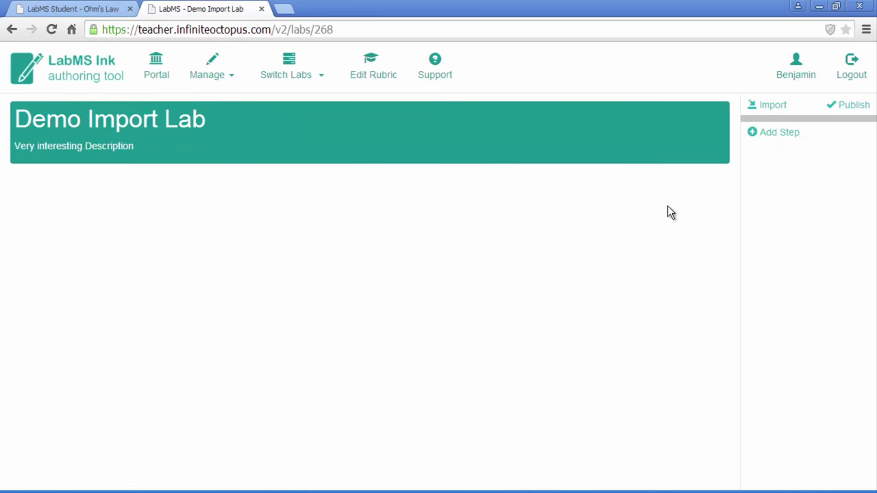
click(773, 107)
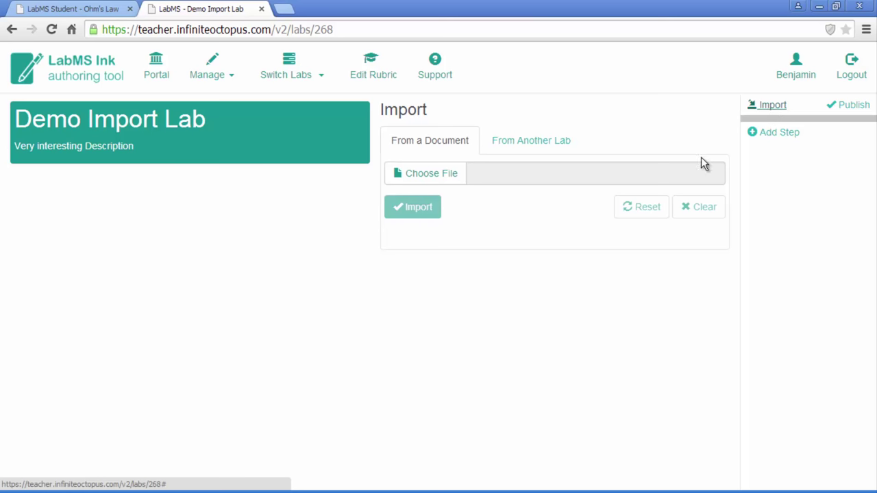
click(429, 175)
click(366, 82)
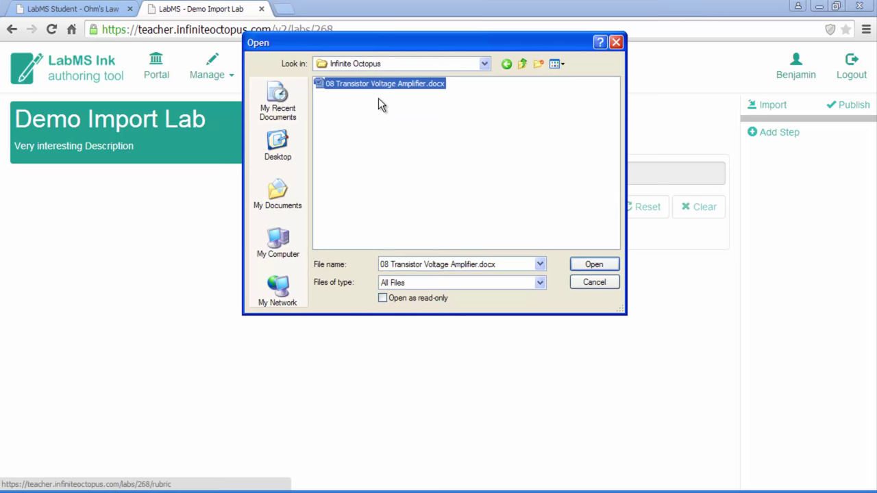
click(589, 264)
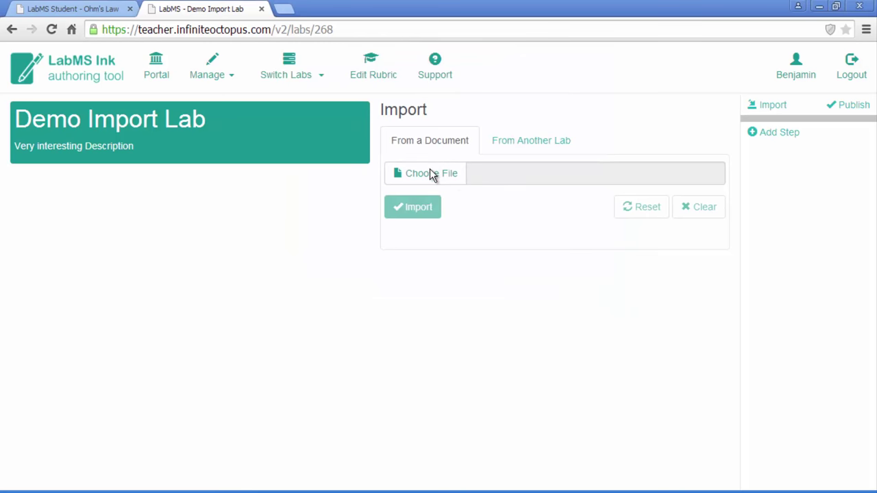
click(422, 216)
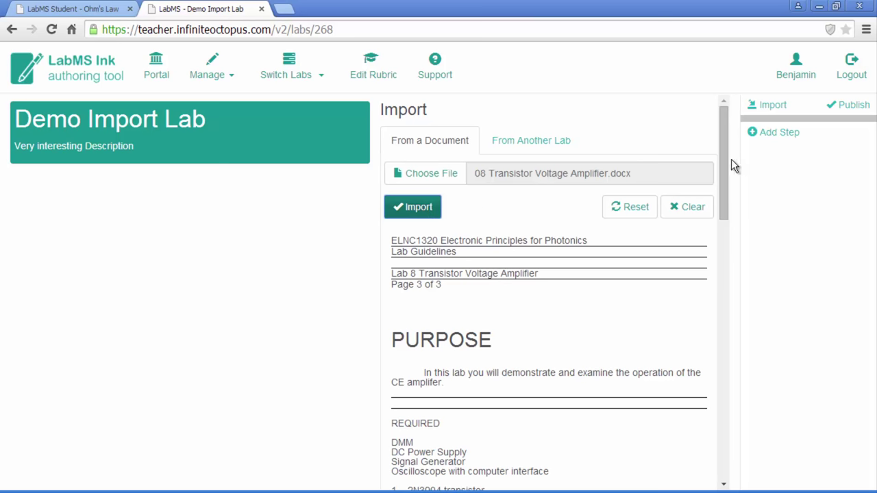
Make the document's Purpose and Required sections the first lab step, and the Procedure through instruction 2 the second
drag(726, 160, 646, 200)
mouse_move(427, 192)
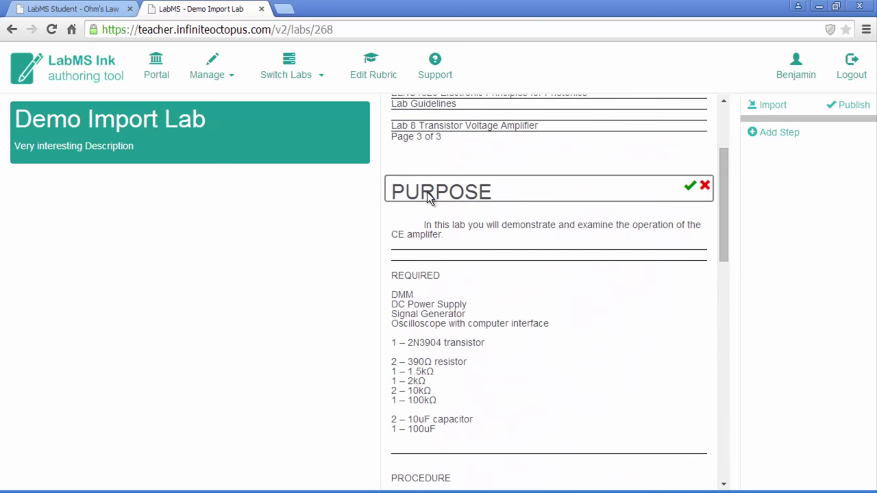
drag(427, 199, 439, 446)
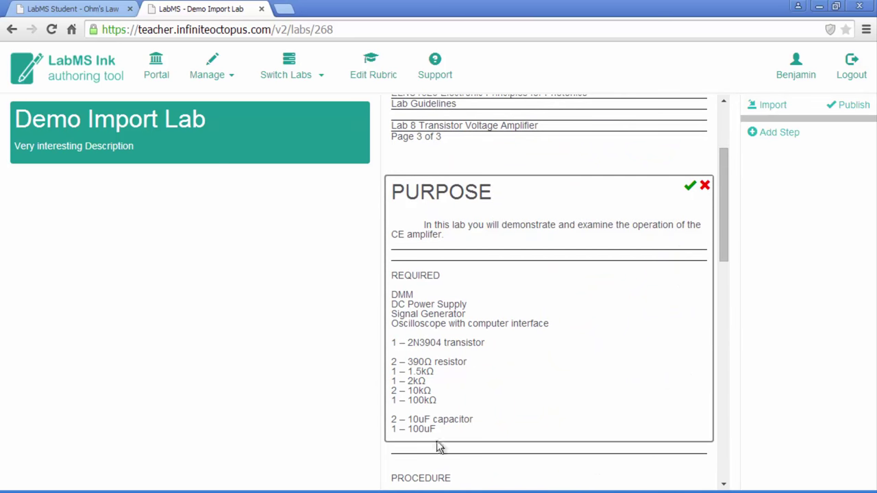
click(692, 186)
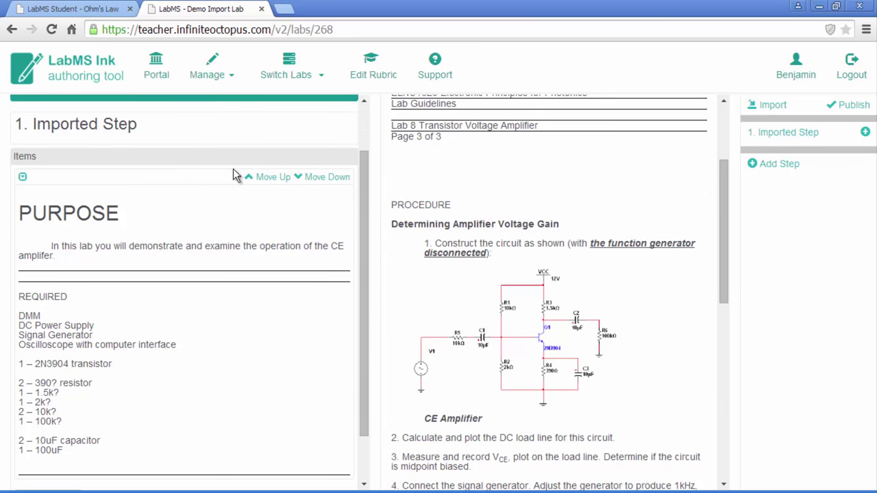
drag(428, 199, 468, 437)
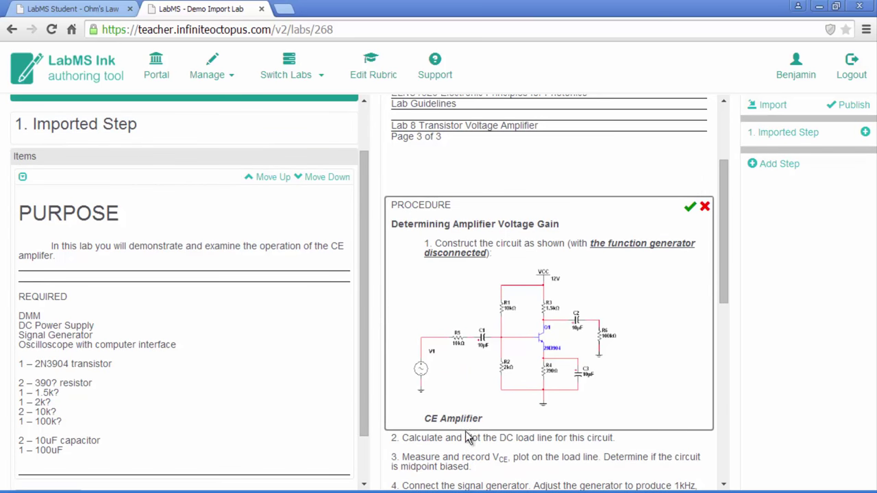
click(691, 209)
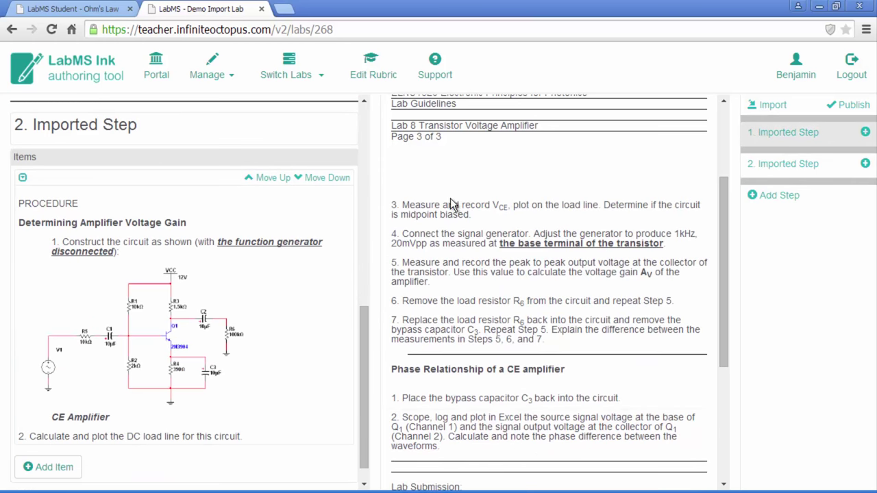
Make the content from instruction 3 through Lab Submission the third lab step, and publish the lab without a schedule
drag(454, 200, 502, 469)
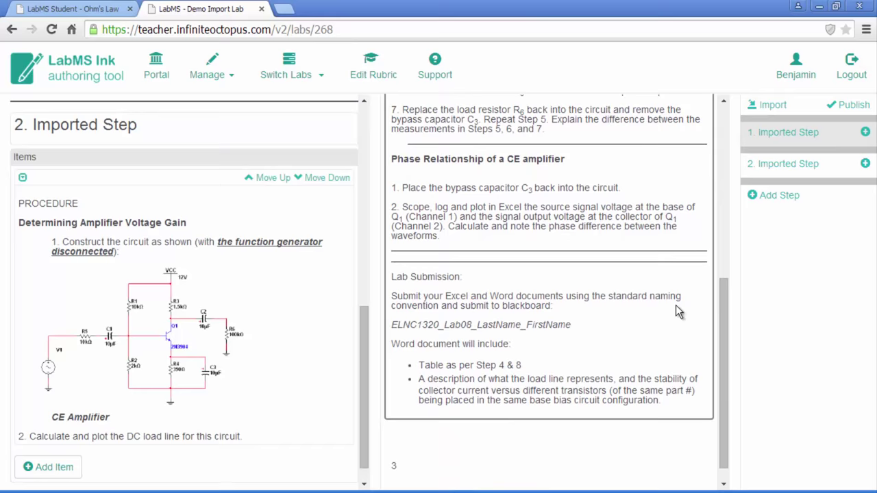
drag(725, 315, 730, 218)
click(694, 191)
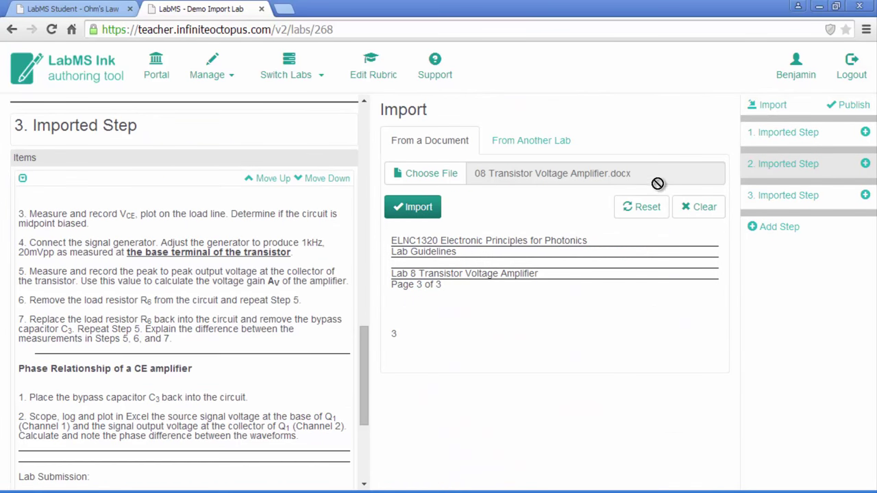
click(850, 105)
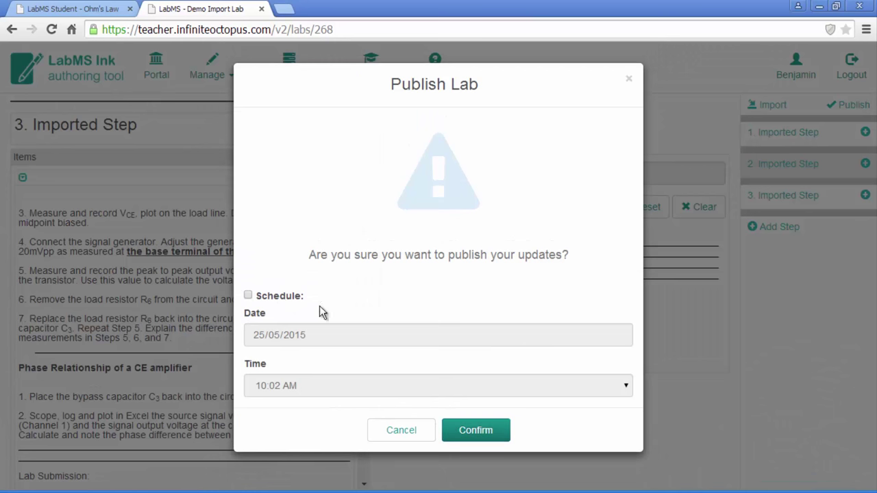
click(472, 431)
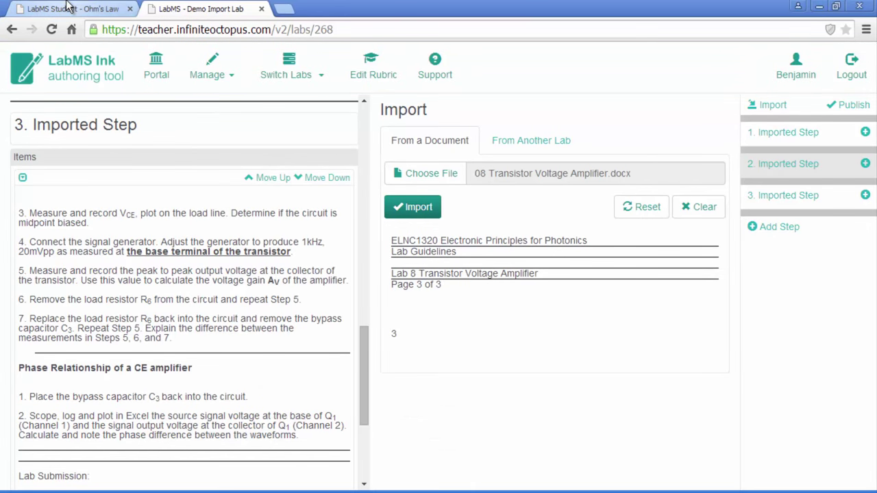
Switch to the LabMS Student site, open Demo Import Lab from Sample Course, and view its steps 2 and 3
click(70, 7)
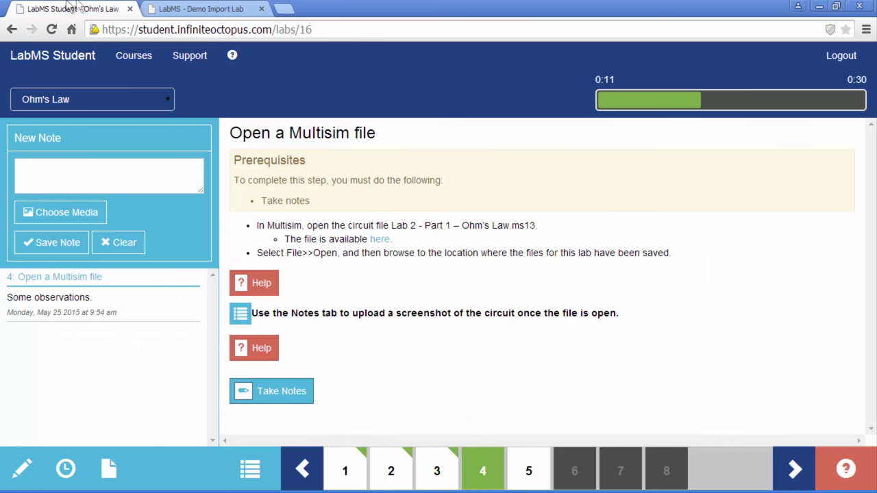
click(143, 57)
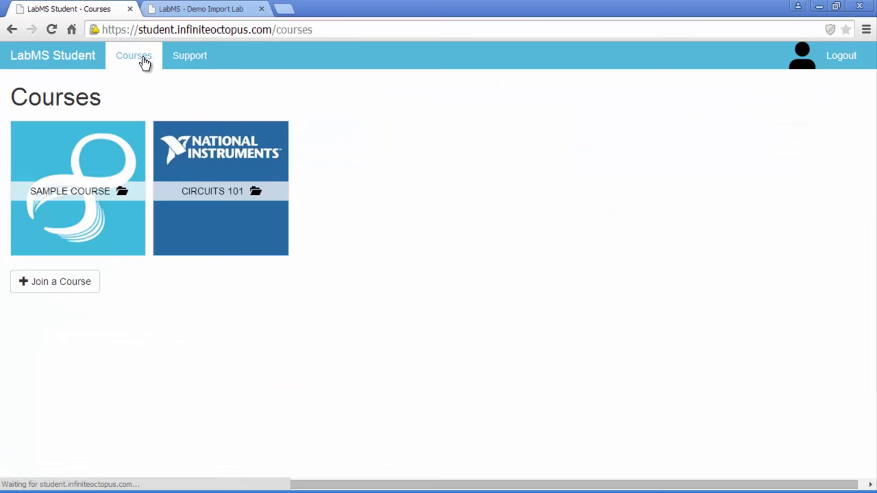
click(78, 194)
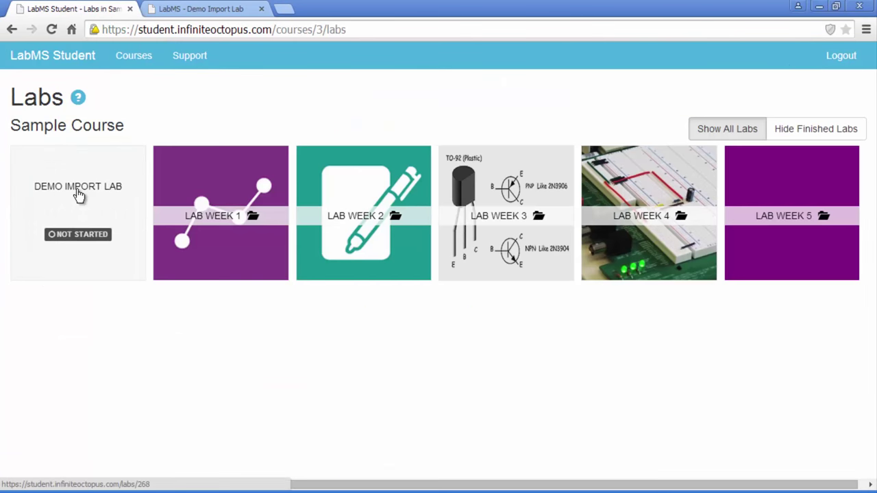
click(79, 190)
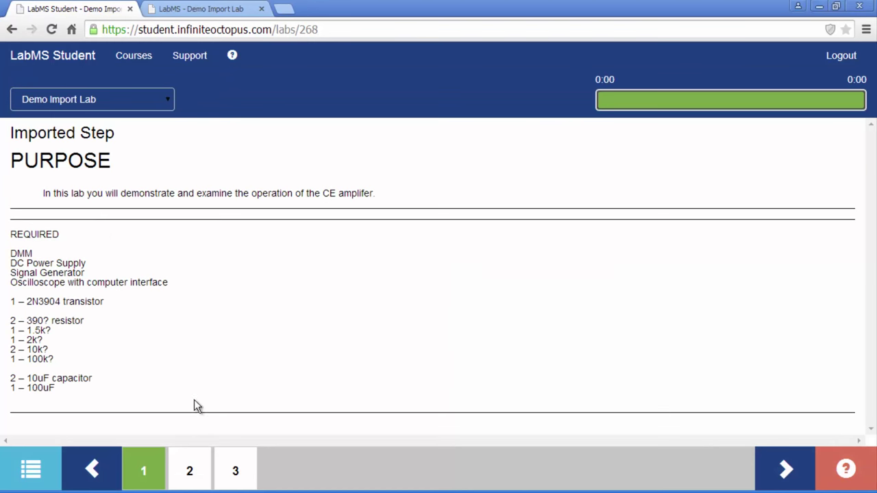
mouse_move(200, 478)
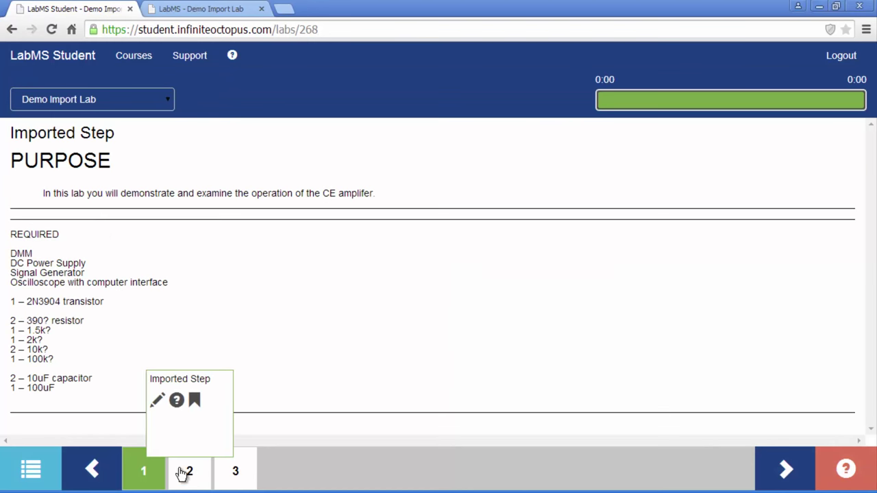
click(192, 479)
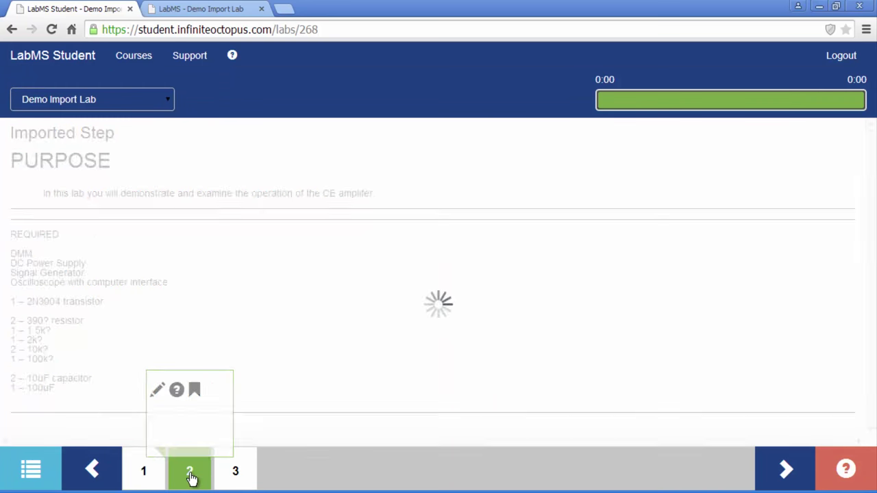
click(238, 474)
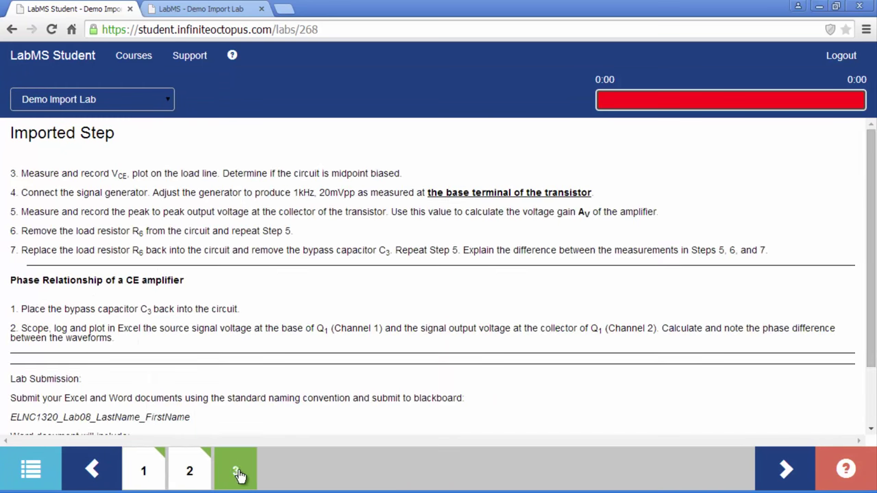
Return to Demo Import Lab in the LabMS Ink authoring tool, close the import pane, and show the second step's procedure
click(181, 10)
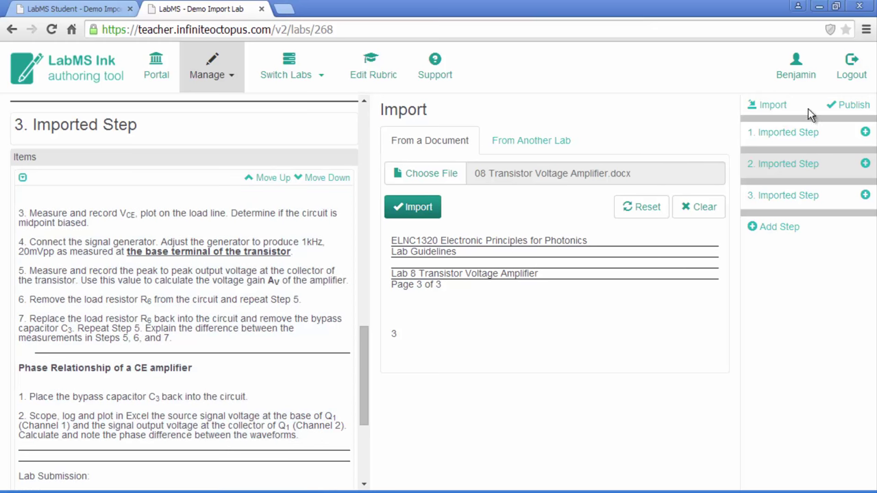
click(781, 109)
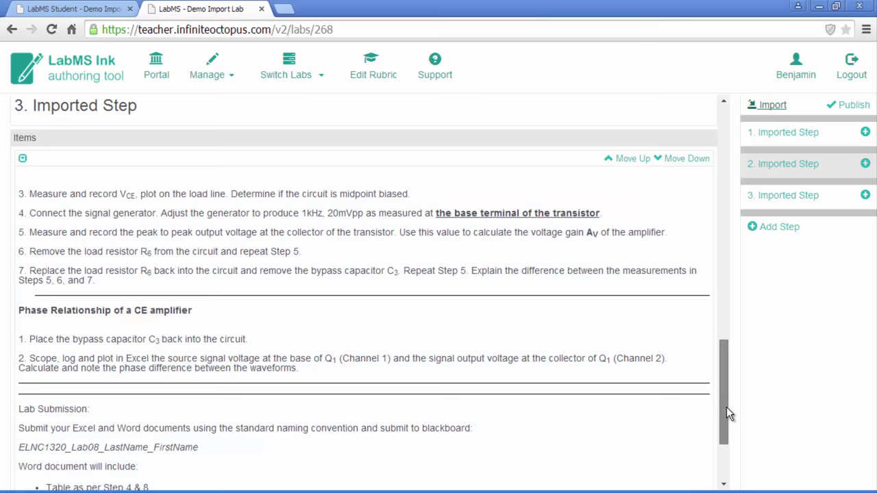
drag(726, 409, 716, 329)
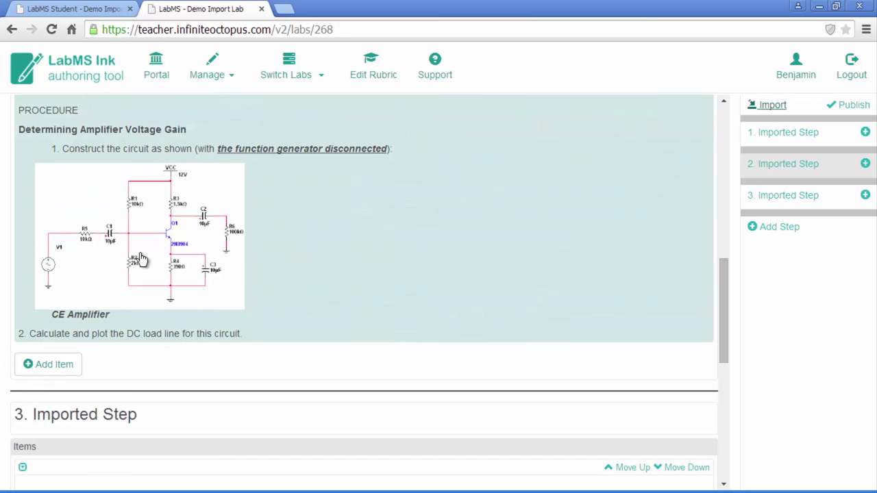
Add Just in Time Help reading "Here is the extra help" to the second step's procedure item, and publish the lab updates
click(140, 253)
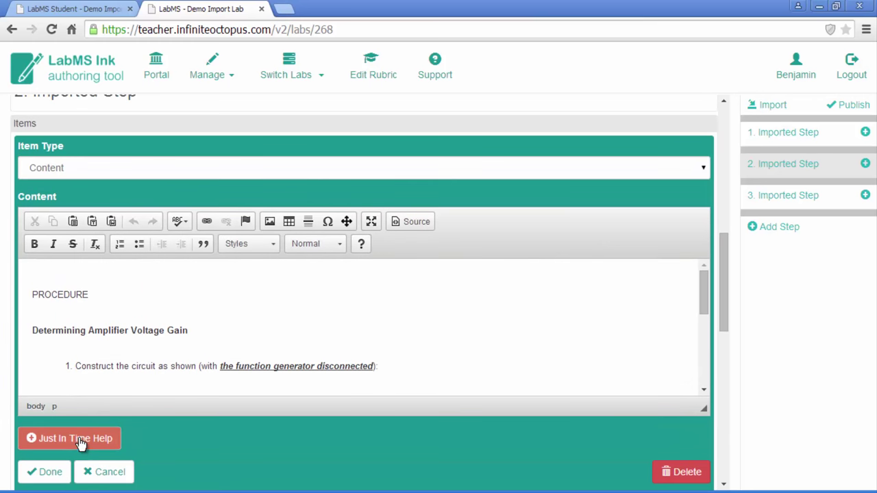
click(110, 437)
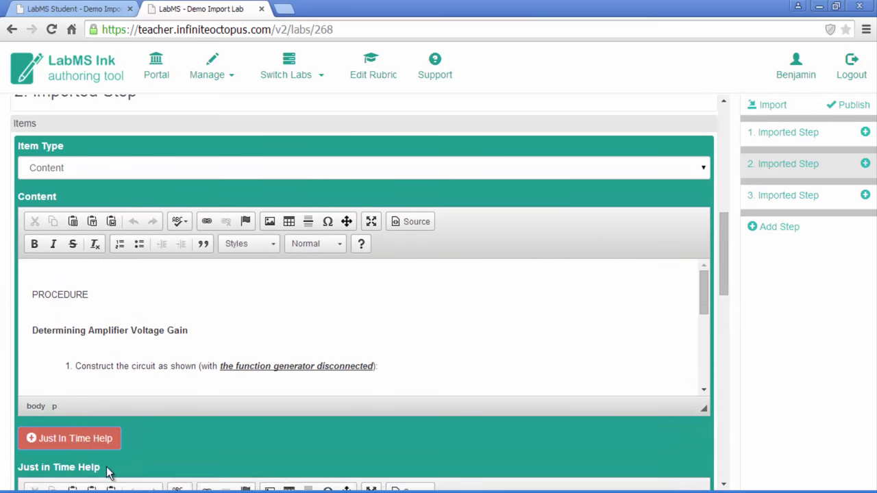
scroll(144, 439, down, 4)
click(132, 290)
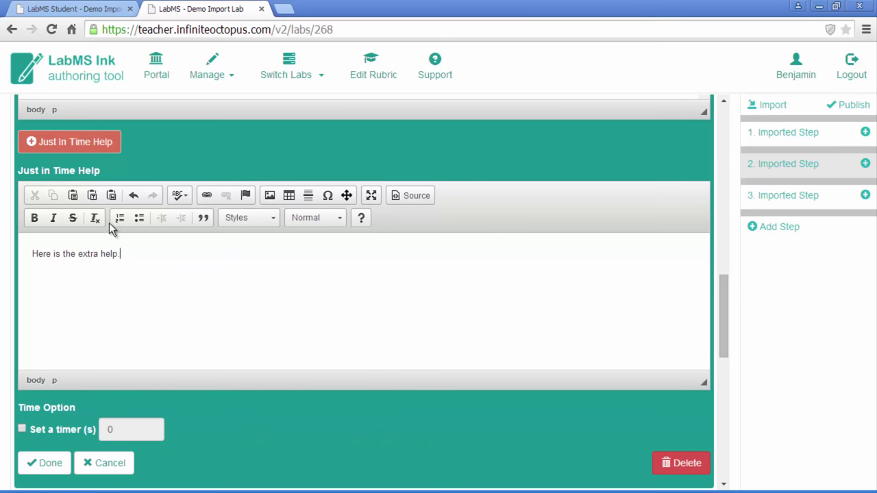
click(47, 470)
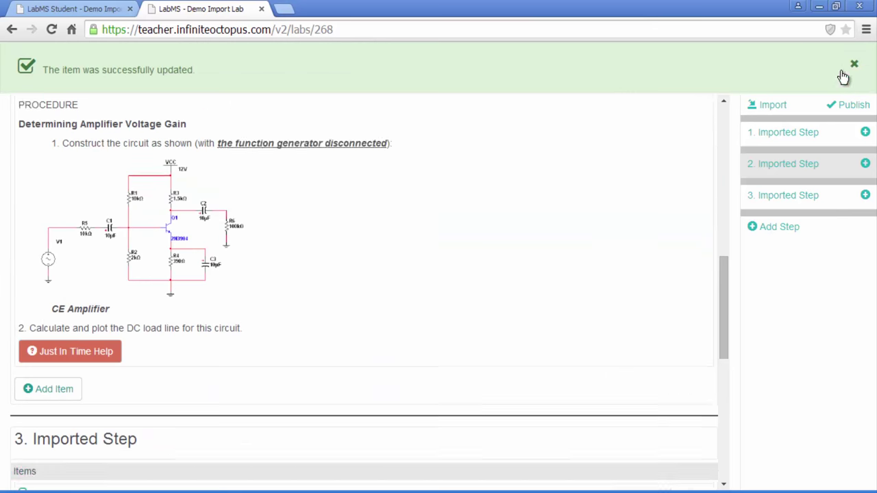
click(850, 107)
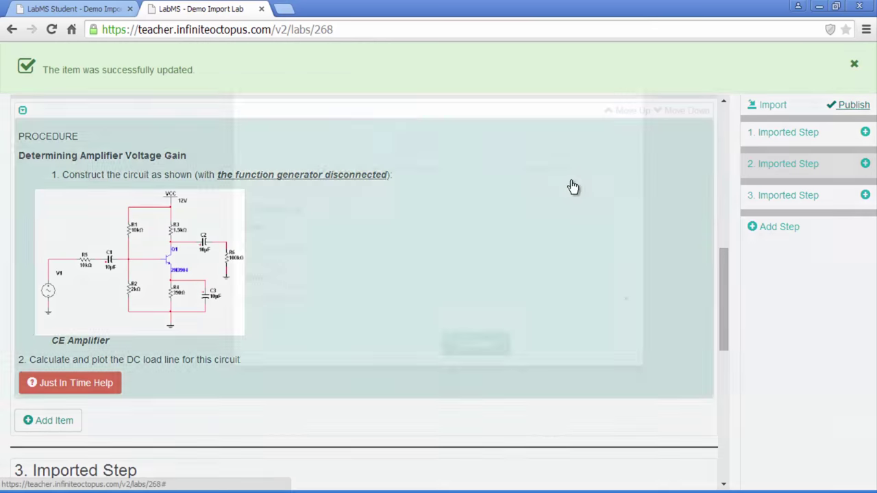
click(478, 437)
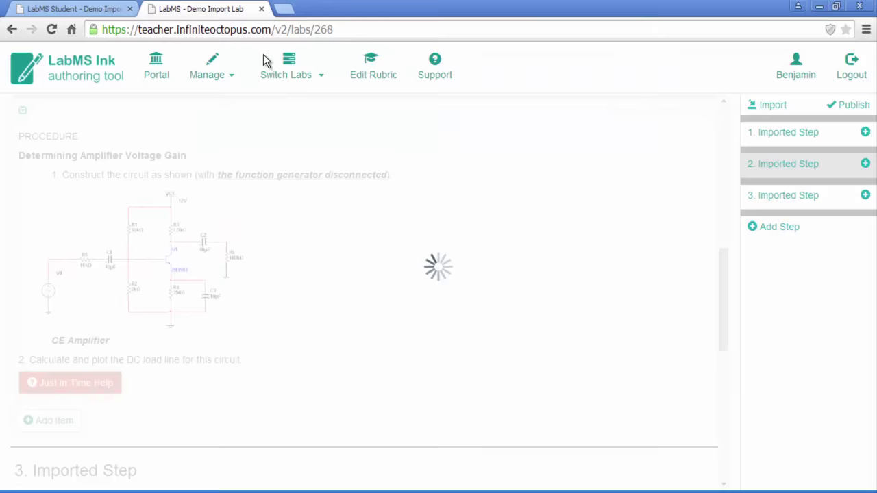
Switch to the LabMS Student site, reload the lab's step 2, and show the procedure's extra help
click(69, 8)
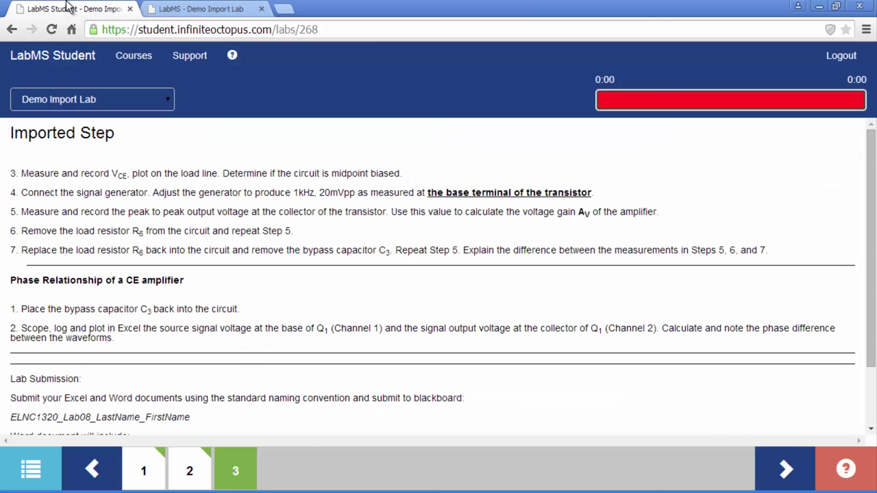
click(193, 479)
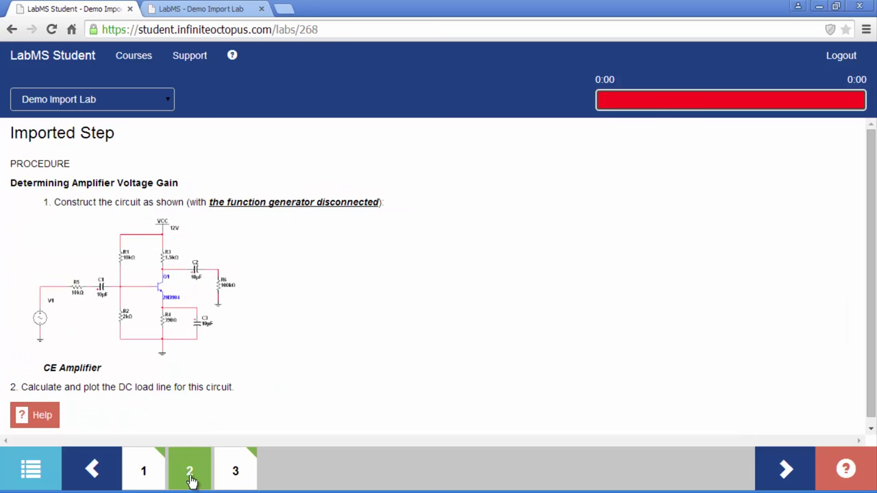
click(42, 414)
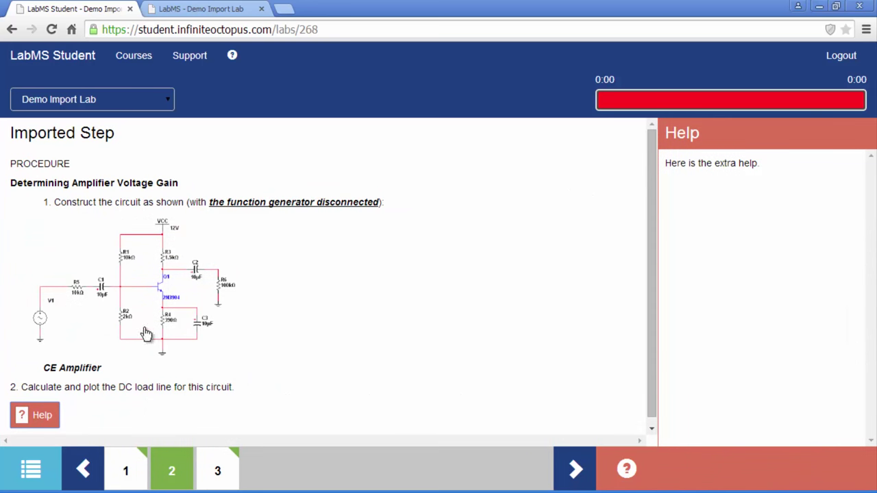
Return to the LabMS Ink authoring tool and add a Multiple Choice Inline Assessment item to the second step
click(185, 8)
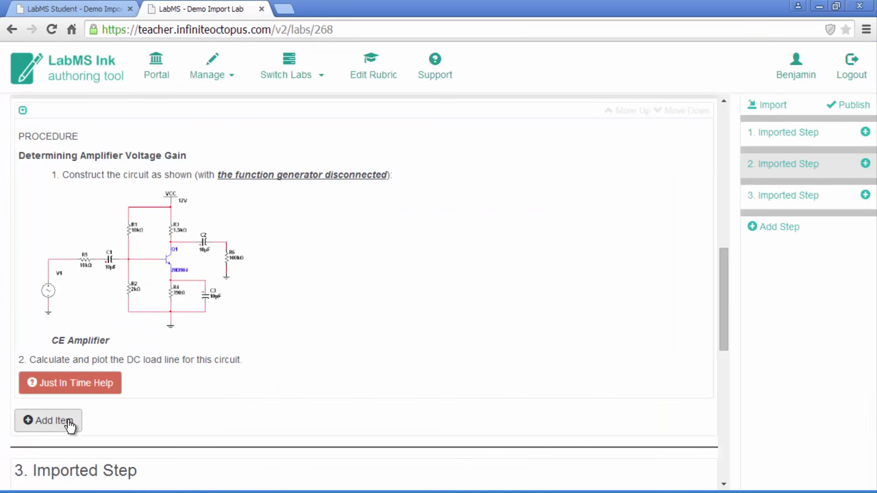
click(65, 421)
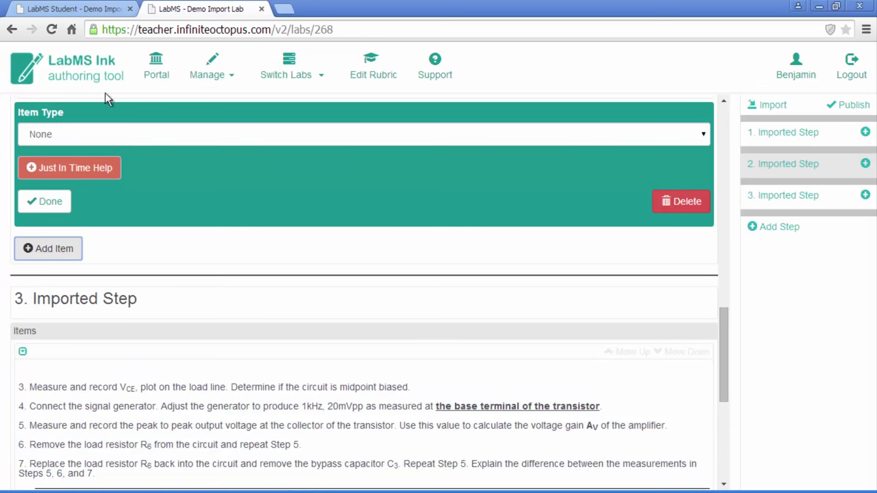
click(104, 133)
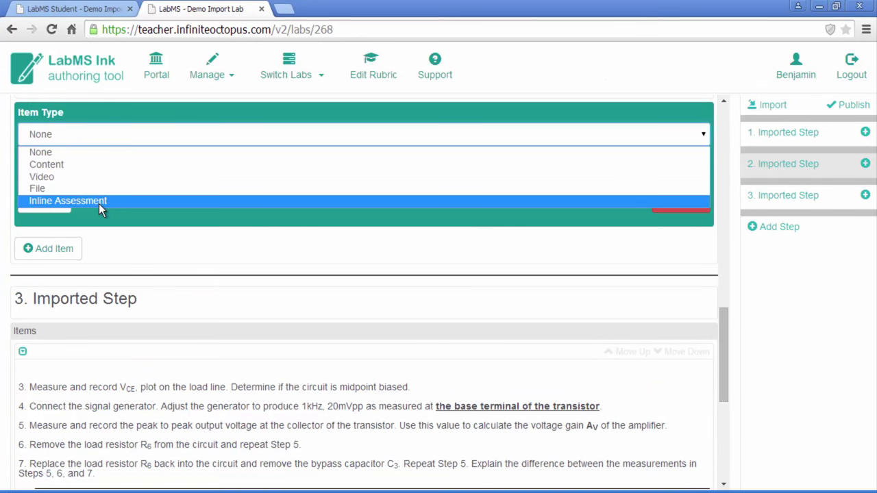
click(99, 201)
click(69, 184)
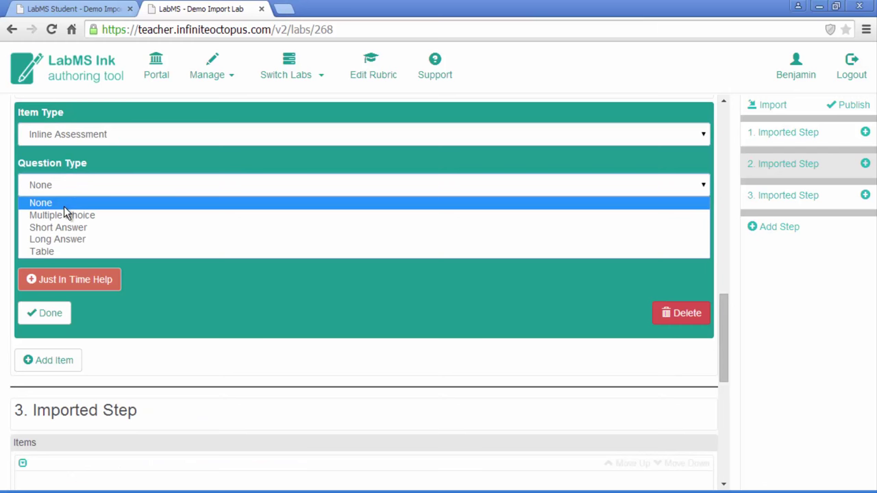
click(65, 212)
Give the multiple choice question a weight of 5 and the text "Did you understand?"
click(67, 244)
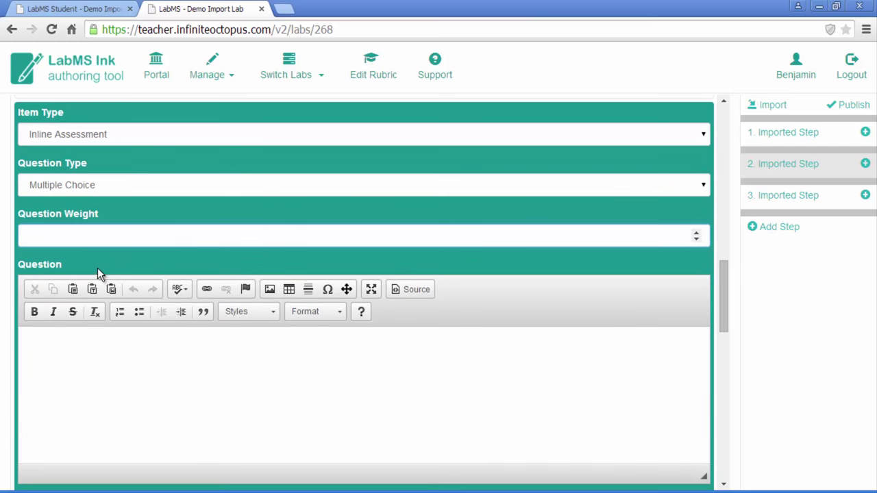
text(5)
click(113, 358)
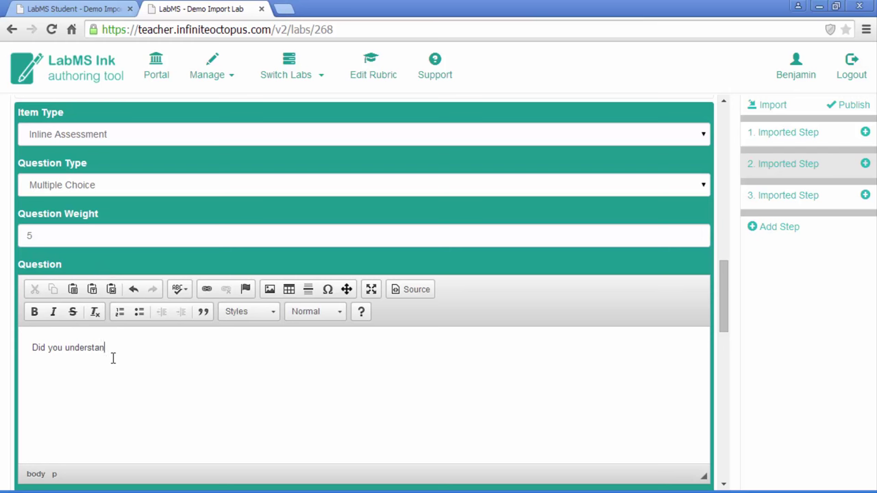
Provide two answer options for the question, A "Yes" marked as correct and B "No"
scroll(179, 189, down, 2)
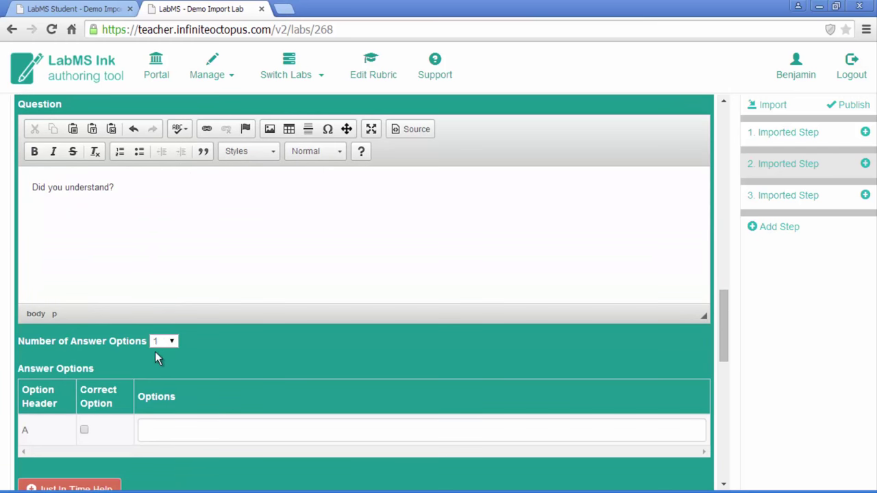
click(159, 341)
click(165, 364)
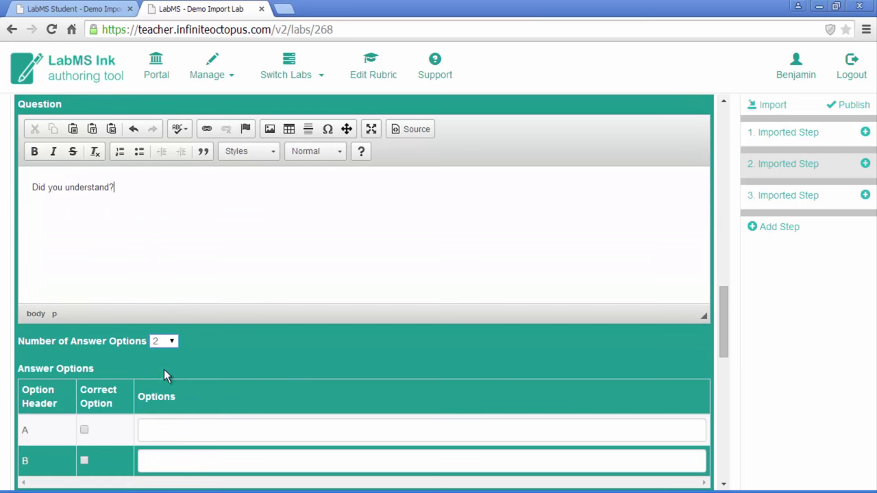
click(84, 430)
click(163, 428)
click(225, 459)
text(No)
Save the multiple choice item and publish the lab updates without a schedule
scroll(774, 337, down, 2)
click(37, 467)
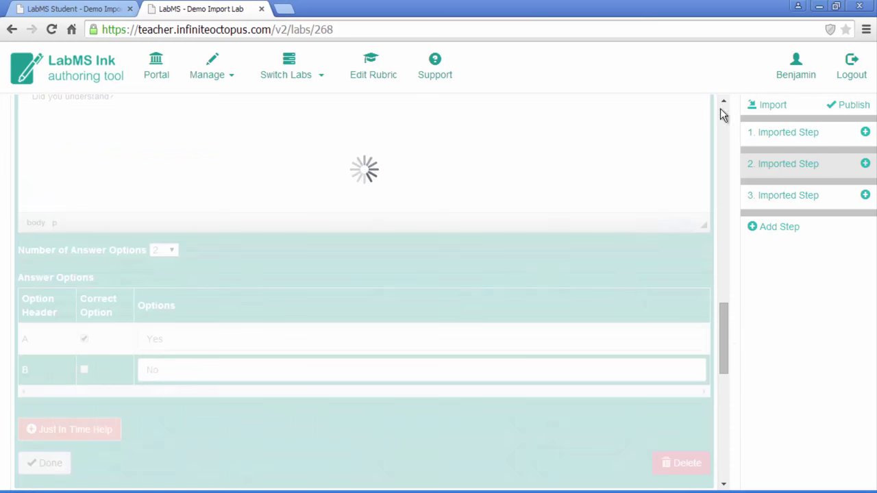
click(856, 110)
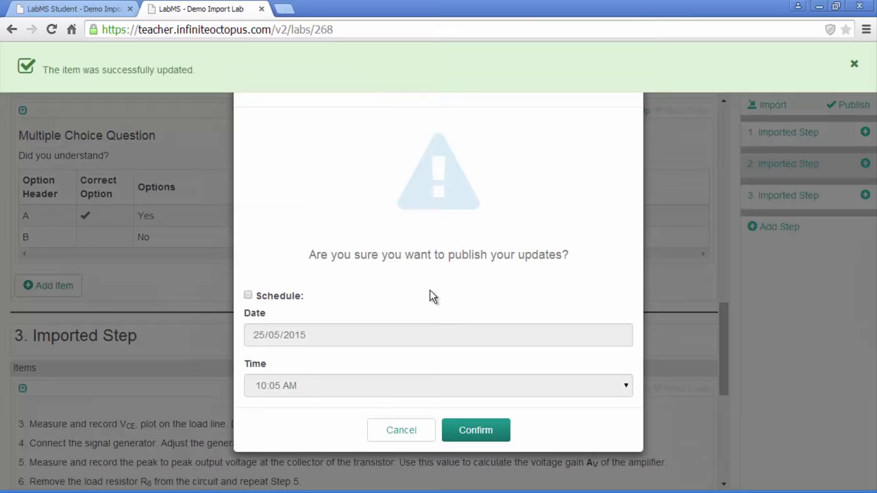
click(479, 432)
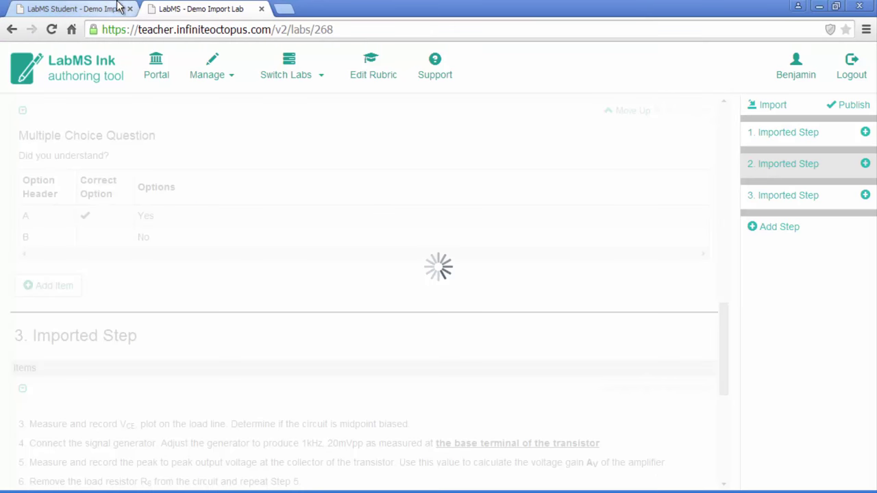
Switch to the LabMS Student site, reload step 2, and view the multiple choice question below the procedure
click(94, 9)
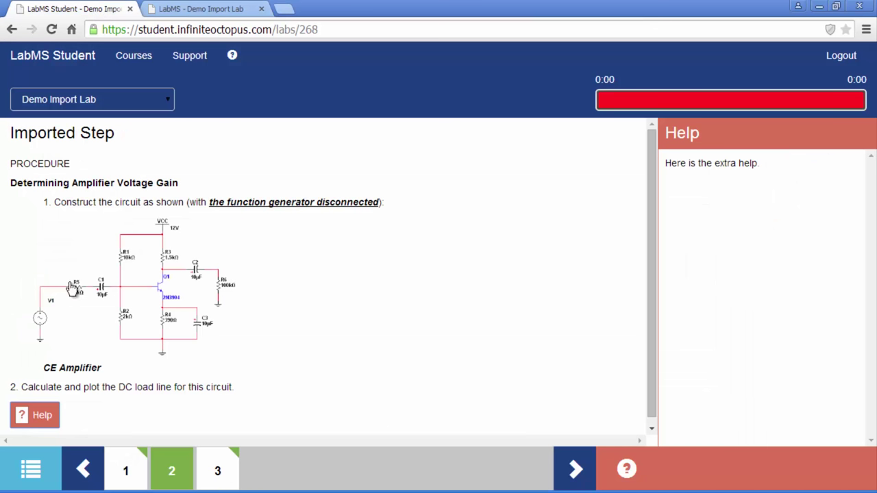
click(177, 476)
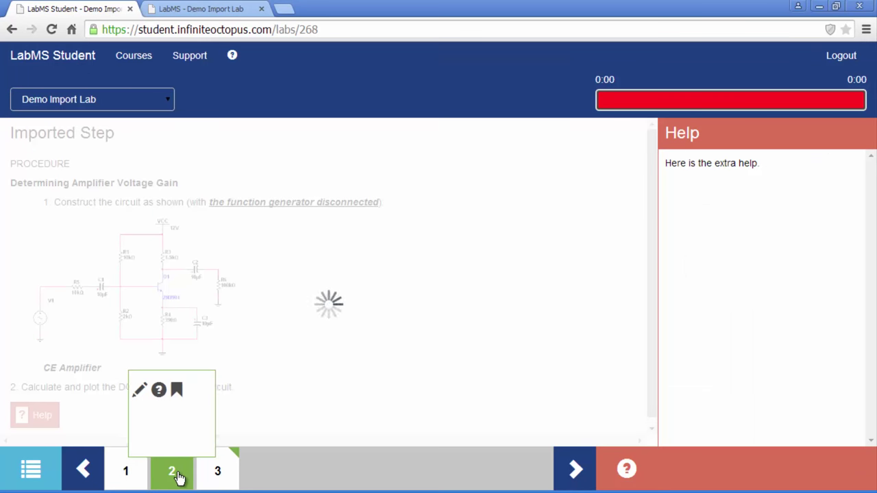
scroll(164, 363, down, 3)
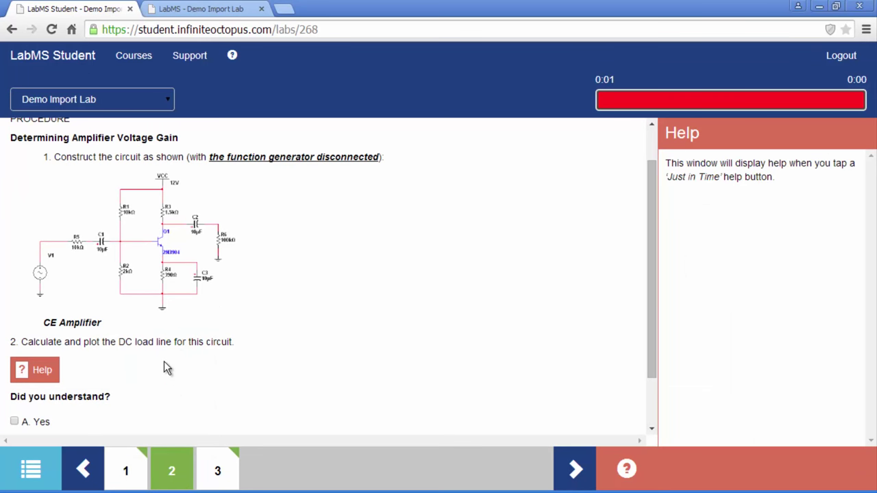